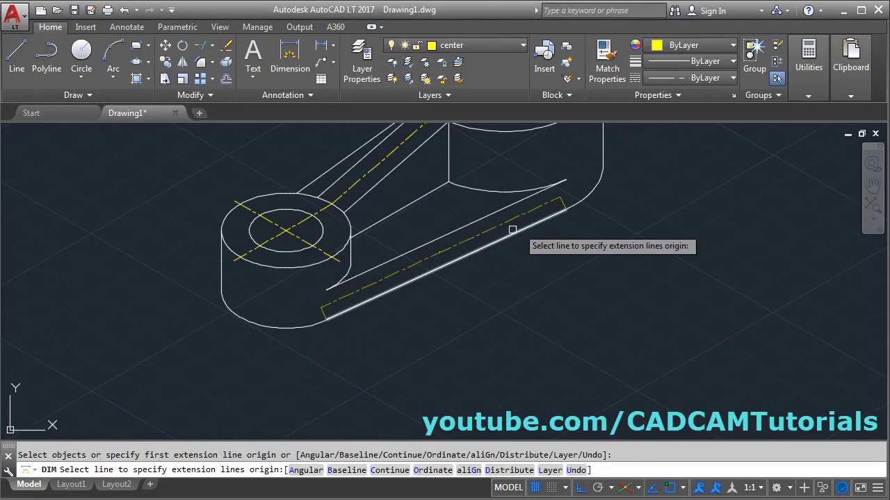
- Recolour layer 0 to magenta (colour 210) in Layer Properties
{"action": "key", "text": "Escape"}
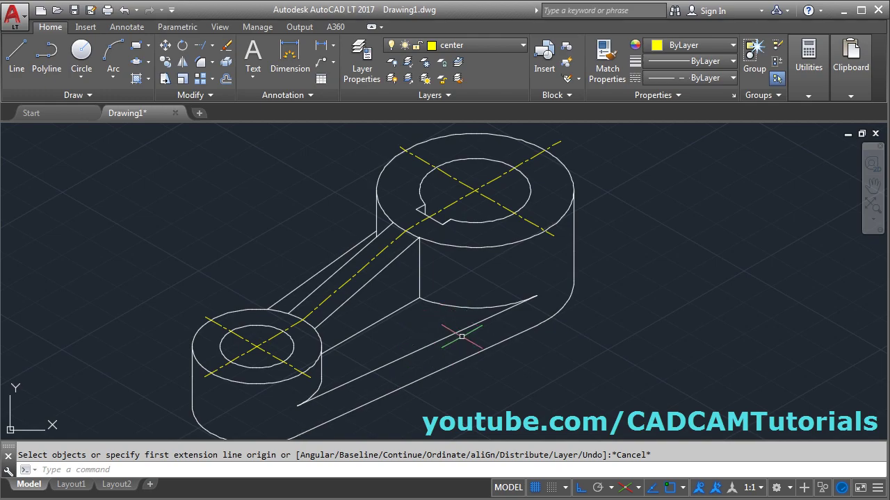
{"action": "left_click", "coordinate": [360, 73]}
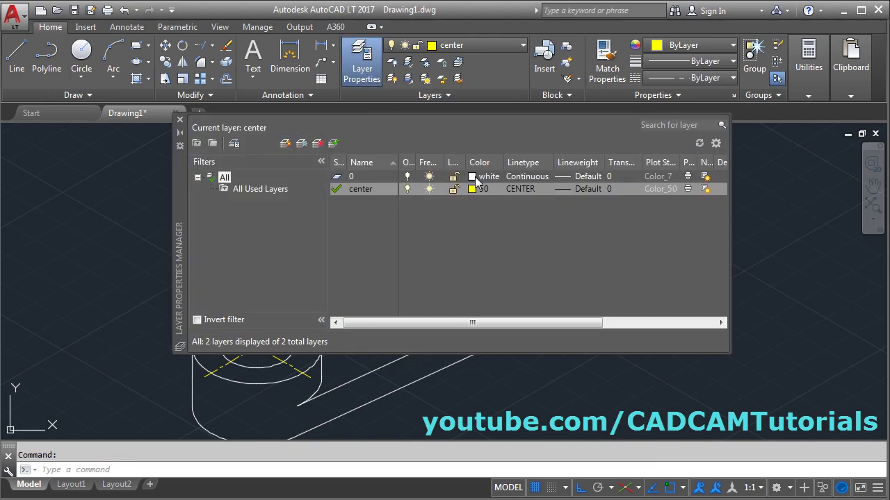
{"action": "left_click", "coordinate": [478, 178]}
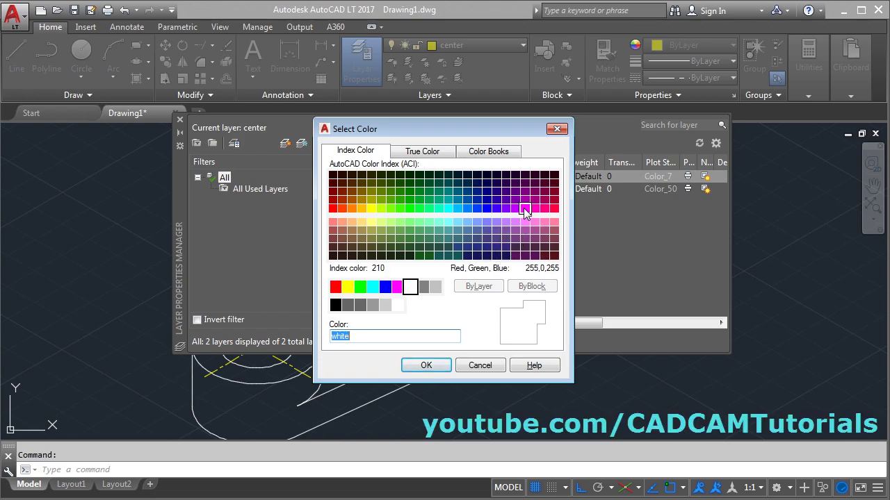
{"action": "left_click", "coordinate": [524, 210]}
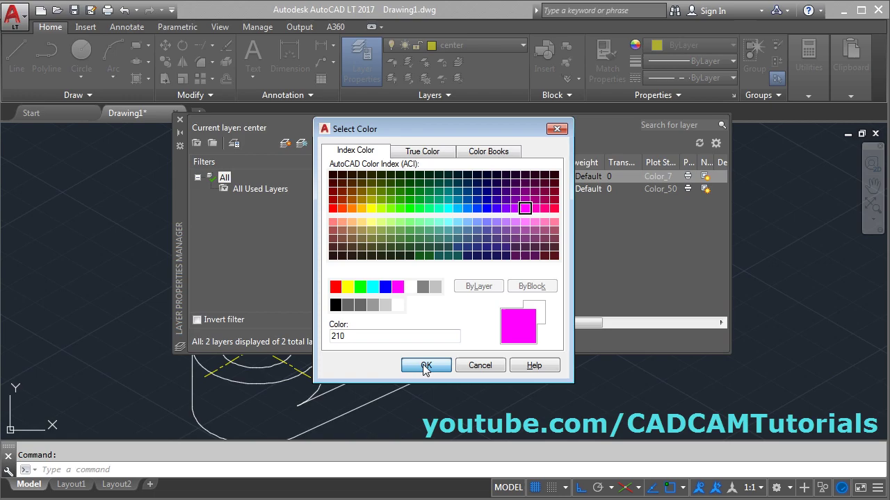
{"action": "left_click", "coordinate": [426, 366]}
- Add a new layer named 'dim' with green colour 90
{"action": "left_click", "coordinate": [285, 143]}
{"action": "type", "text": "dim"}
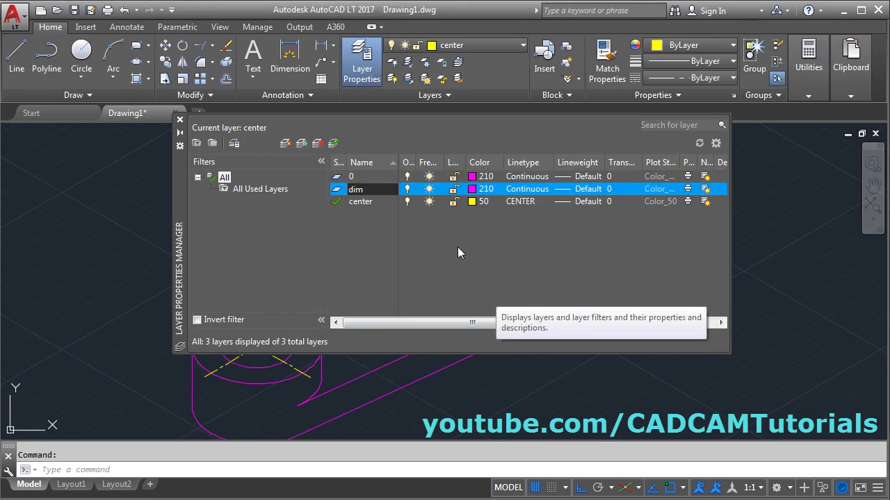
{"action": "left_click", "coordinate": [481, 190]}
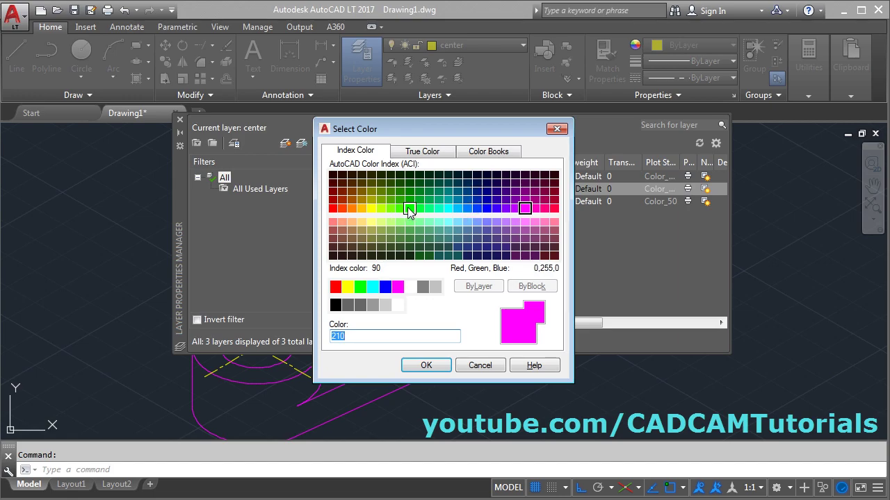
{"action": "left_click", "coordinate": [407, 207]}
{"action": "left_click", "coordinate": [423, 365]}
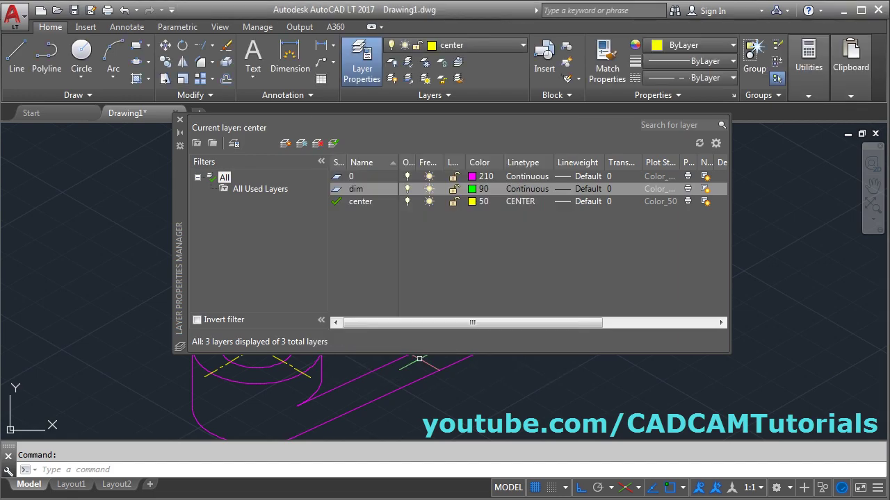
{"action": "left_click", "coordinate": [180, 121]}
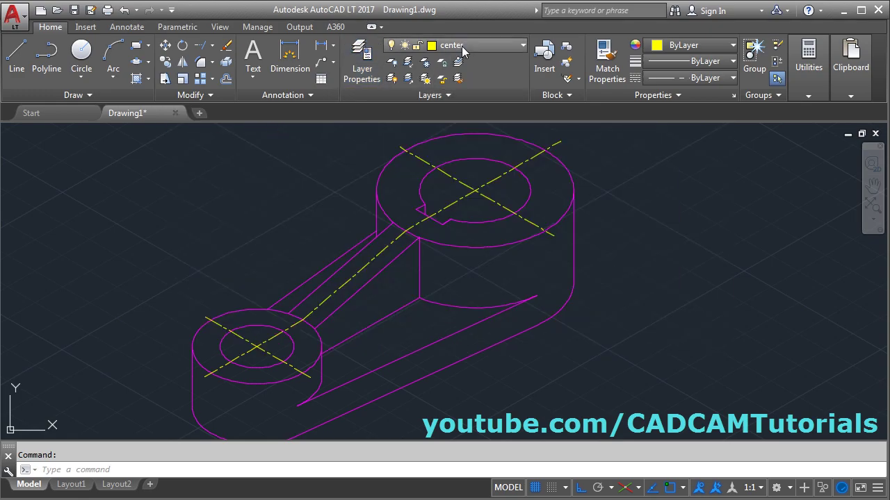
- Make dim the current layer and dimension the lower base's front height (12)
{"action": "left_click", "coordinate": [461, 46]}
{"action": "left_click", "coordinate": [455, 98]}
{"action": "middle_click_drag", "start_coordinate": [465, 341], "coordinate": [442, 303]}
{"action": "left_click", "coordinate": [289, 55]}
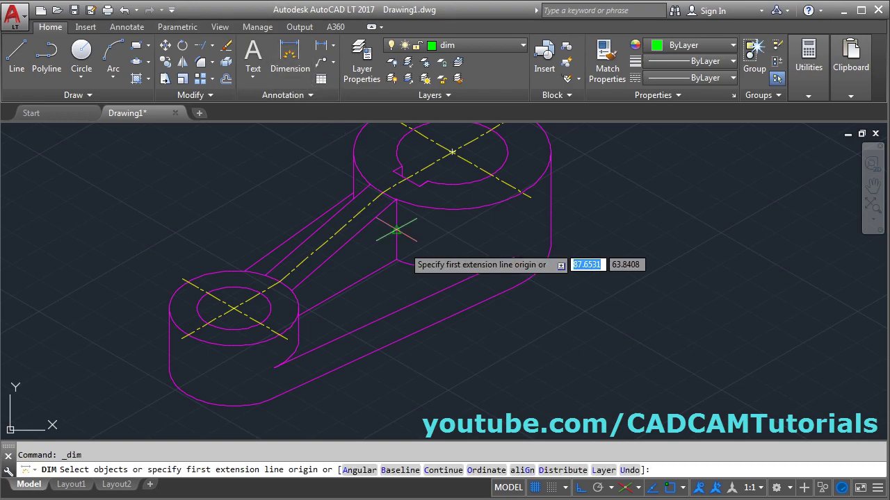
{"action": "left_click", "coordinate": [394, 313]}
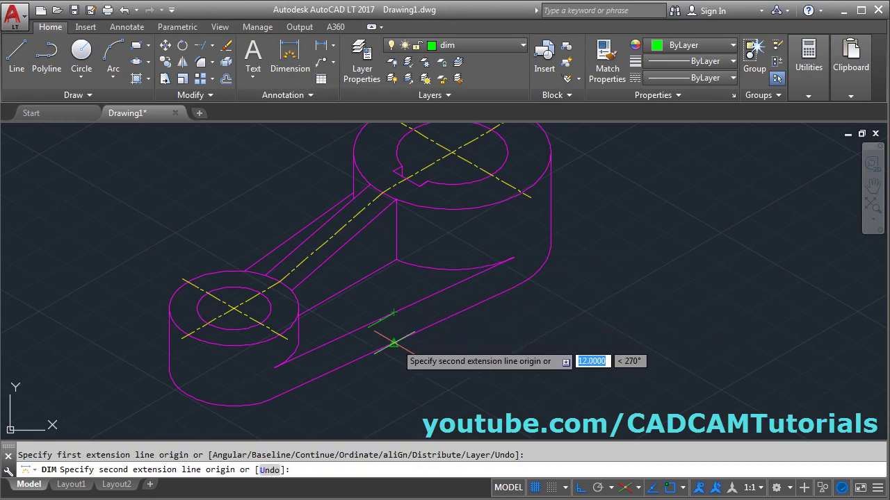
{"action": "left_click", "coordinate": [393, 342]}
{"action": "left_click", "coordinate": [394, 342]}
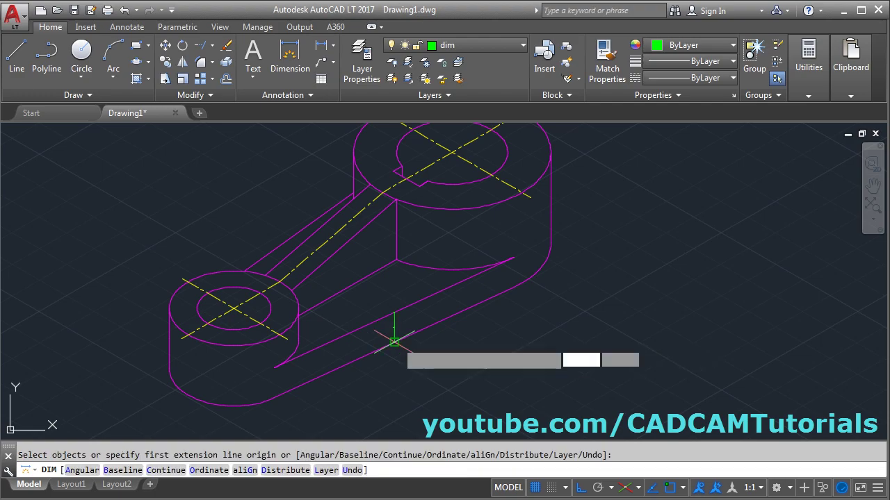
- Compare the drawing against the reference isometric image
{"action": "middle_click_drag", "start_coordinate": [375, 354], "coordinate": [464, 353]}
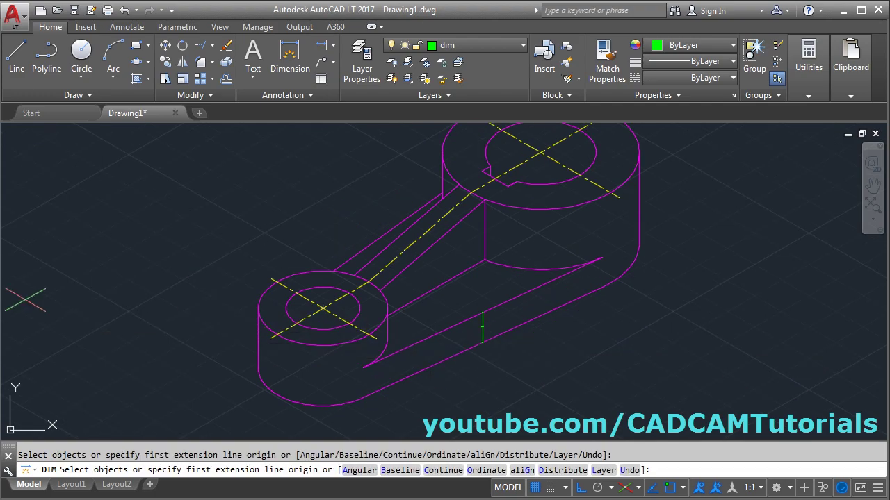
{"action": "key", "text": "alt+Tab"}
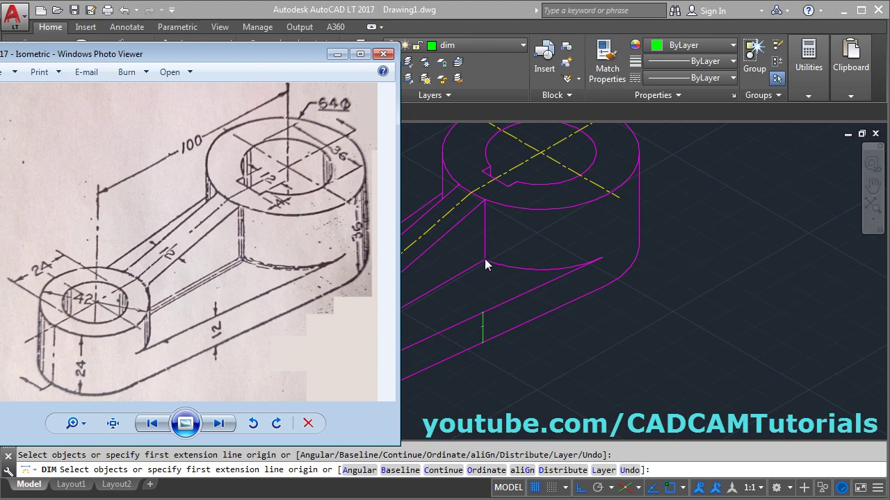
{"action": "key", "text": "alt+Tab"}
{"action": "scroll", "coordinate": [389, 236], "scroll_direction": "up", "scroll_amount": 3}
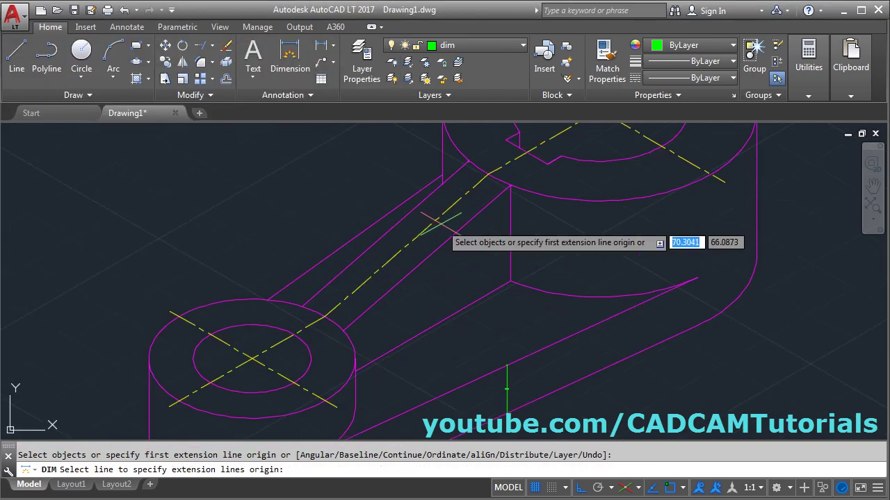
- Start a plain dimension across the connecting arm, then cancel it
{"action": "left_click", "coordinate": [386, 236]}
{"action": "left_click", "coordinate": [407, 251]}
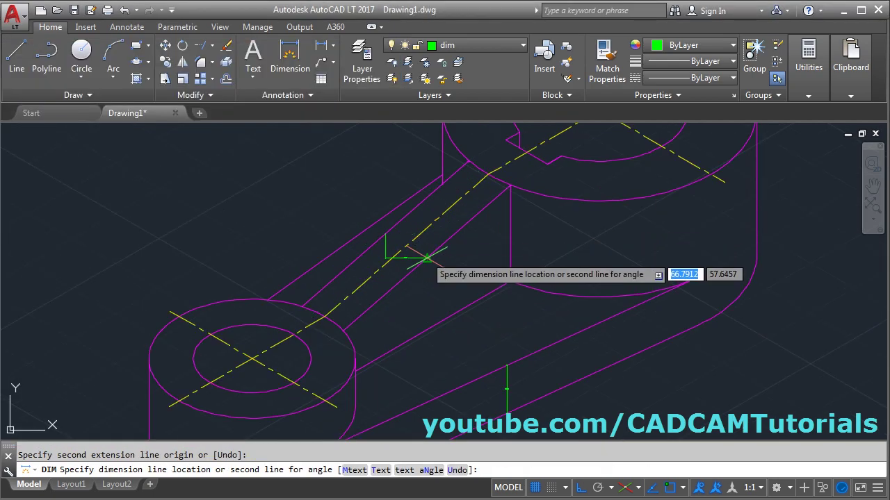
{"action": "scroll", "coordinate": [424, 256], "scroll_direction": "up", "scroll_amount": 3}
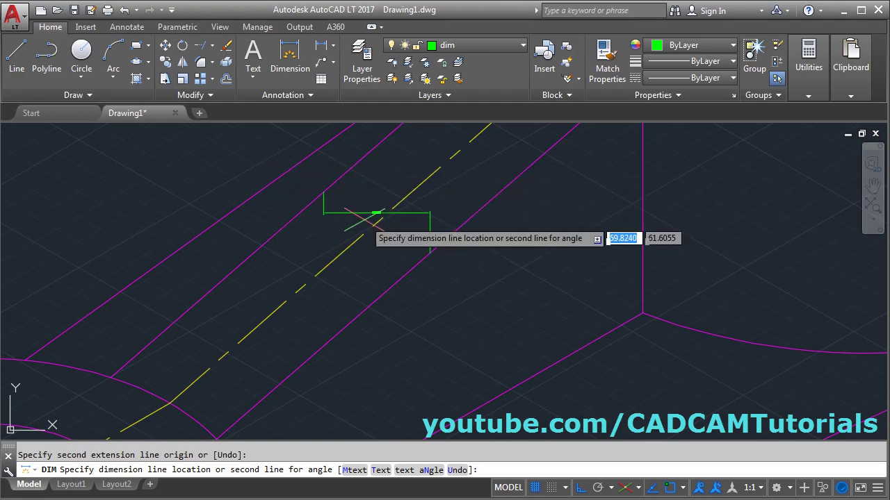
{"action": "key", "text": "Escape"}
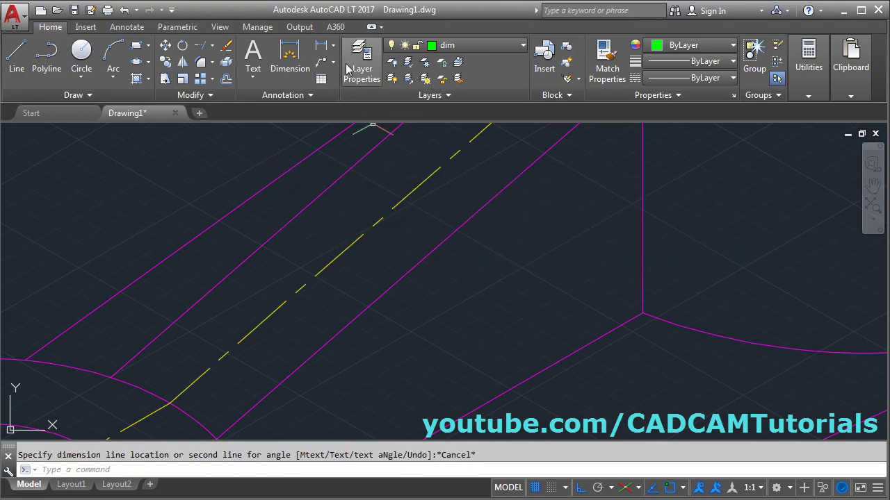
- Add an aligned dimension (11.8643) across the width of the connecting arm
{"action": "left_click", "coordinate": [334, 46]}
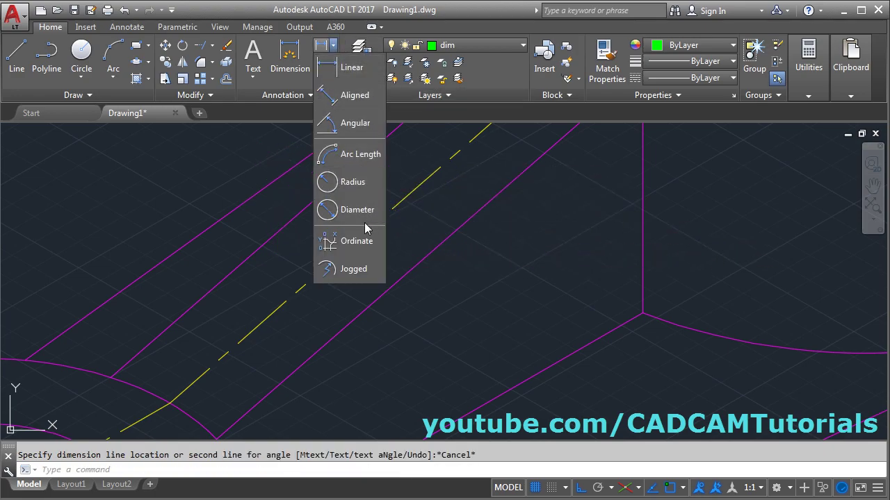
{"action": "left_click", "coordinate": [356, 95]}
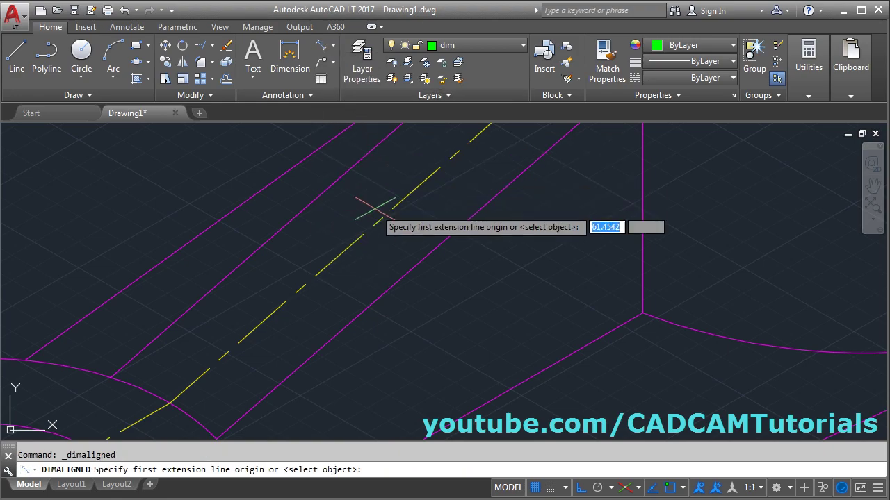
{"action": "left_click", "coordinate": [323, 192]}
{"action": "left_click", "coordinate": [430, 255]}
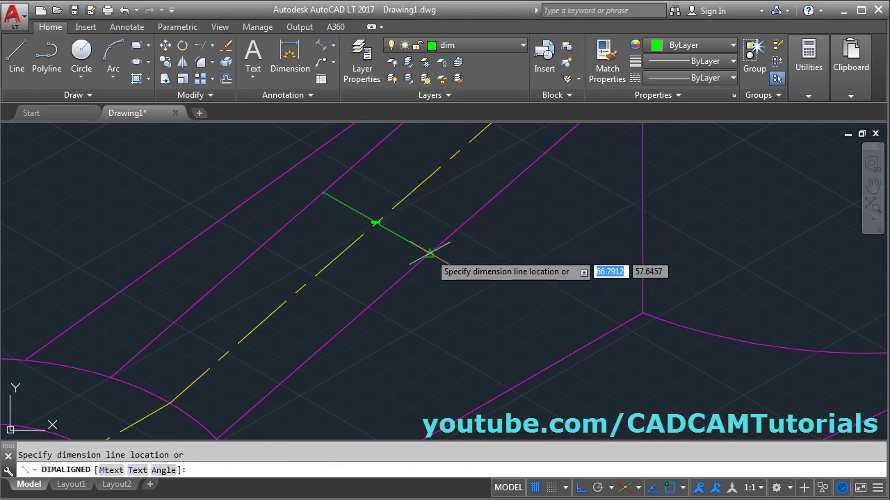
{"action": "left_click", "coordinate": [430, 254]}
{"action": "scroll", "coordinate": [396, 259], "scroll_direction": "down", "scroll_amount": 5}
{"action": "left_click", "coordinate": [375, 221]}
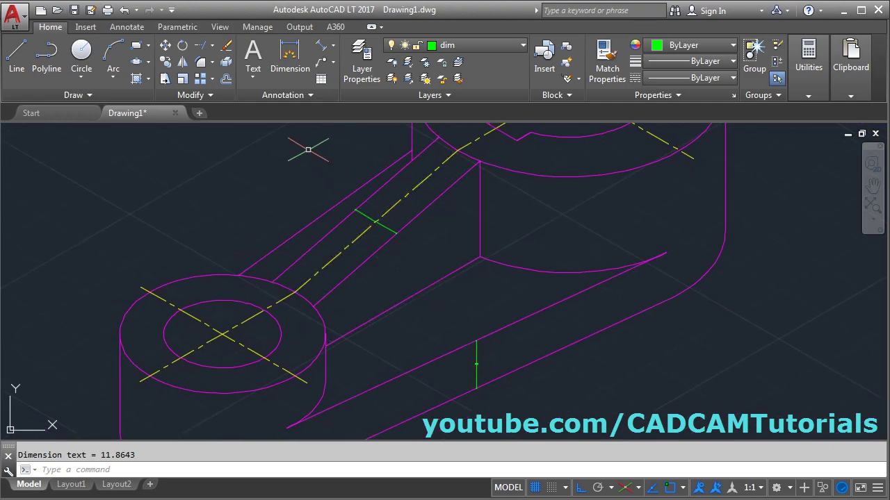
- Edit the Standard dimension style: text placed above the line, whole-number precision
{"action": "left_click", "coordinate": [282, 96]}
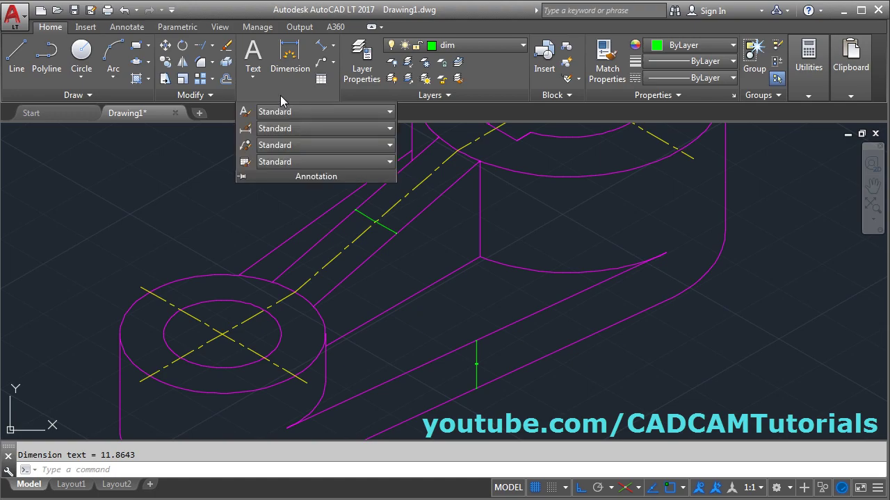
{"action": "left_click", "coordinate": [246, 129]}
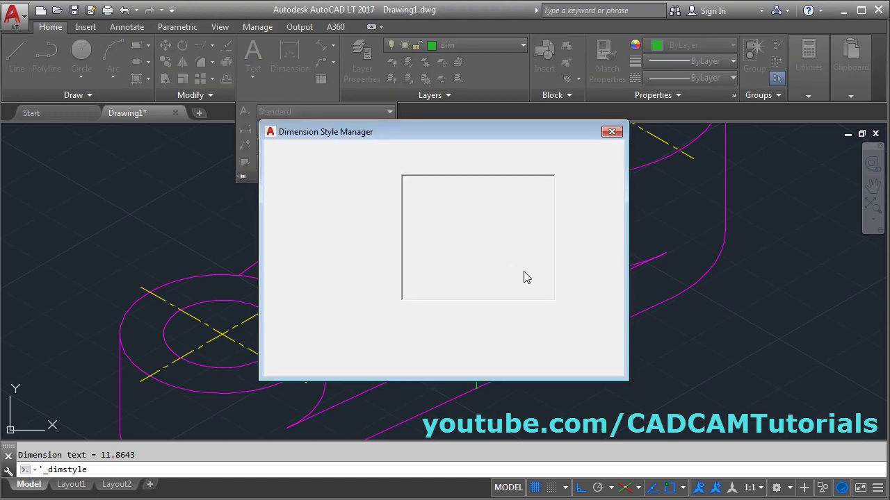
{"action": "left_click", "coordinate": [589, 227]}
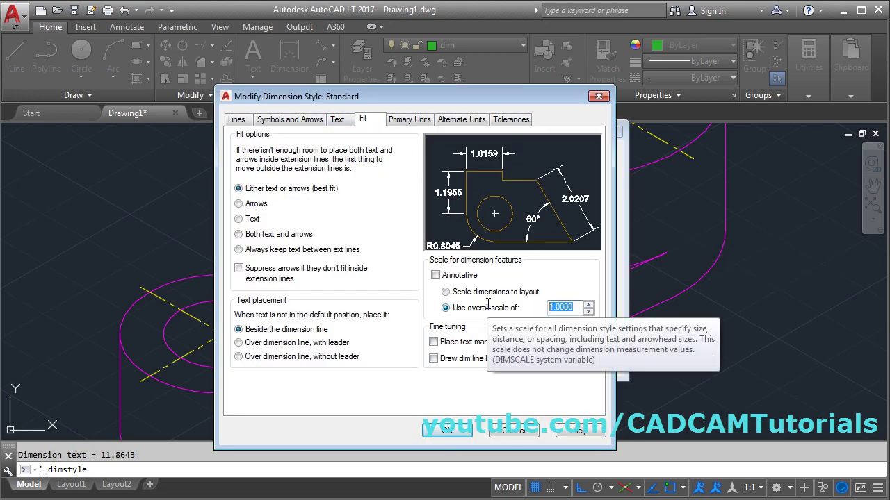
{"action": "type", "text": "10"}
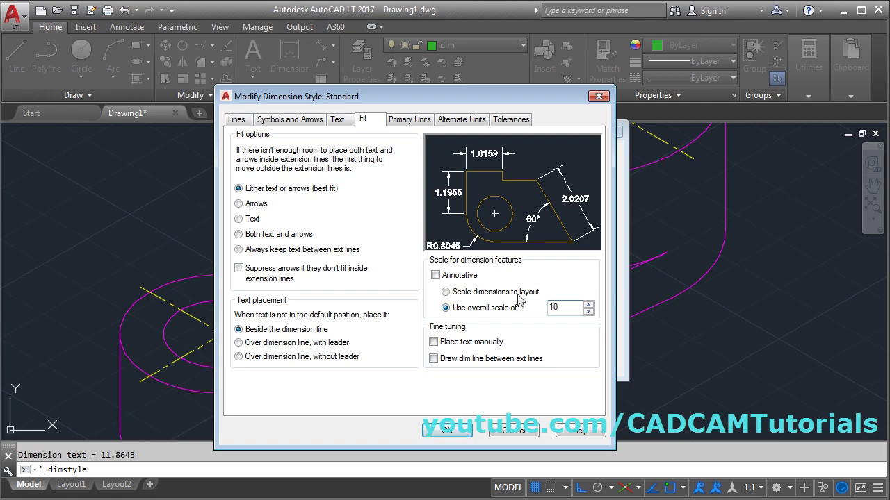
{"action": "left_click", "coordinate": [343, 121]}
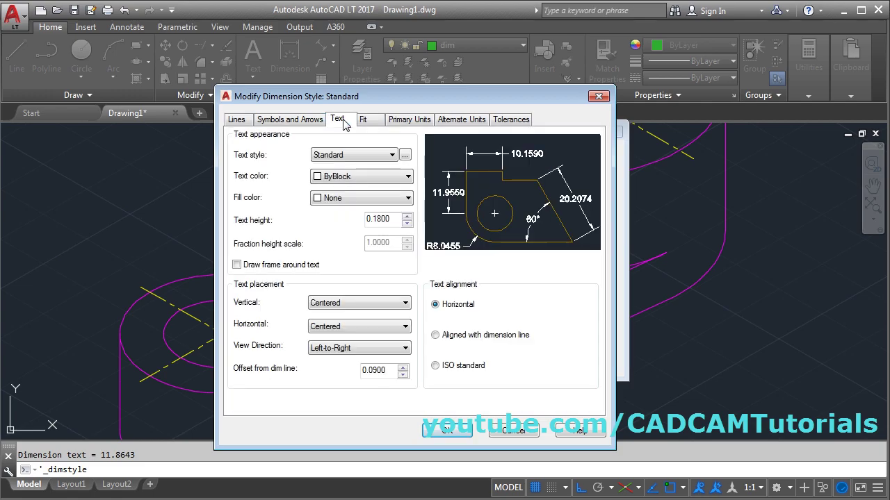
{"action": "left_click", "coordinate": [358, 303]}
{"action": "left_click", "coordinate": [351, 322]}
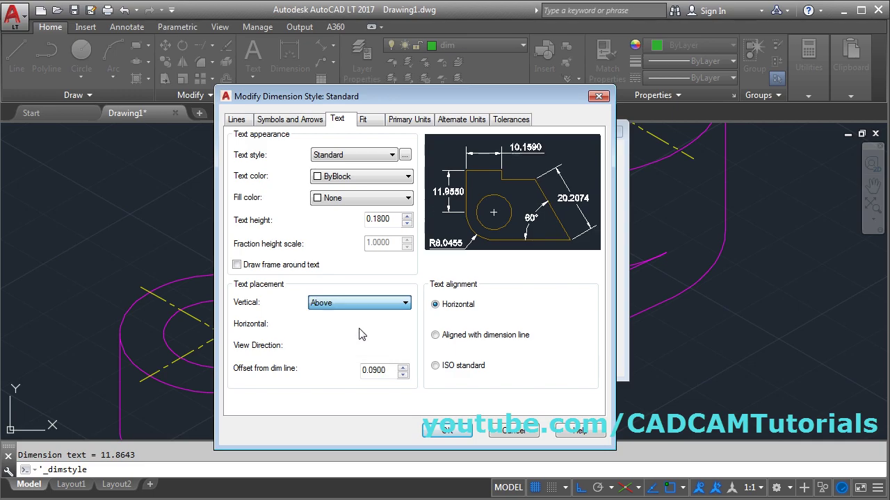
{"action": "left_click", "coordinate": [410, 123]}
{"action": "left_click", "coordinate": [351, 171]}
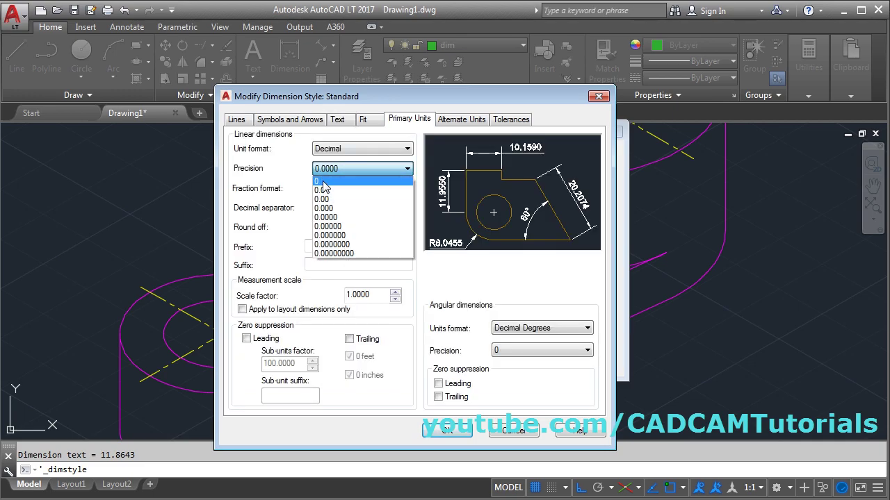
{"action": "left_click", "coordinate": [326, 183]}
{"action": "left_click", "coordinate": [448, 430]}
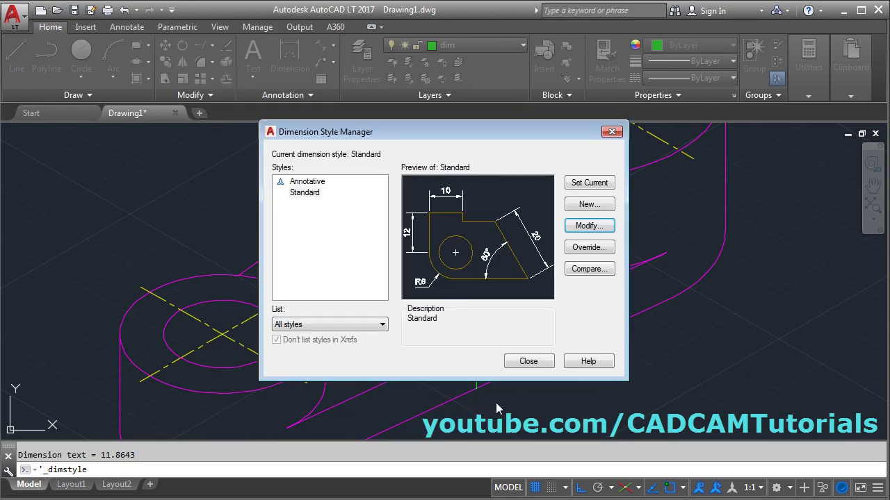
{"action": "left_click", "coordinate": [529, 363]}
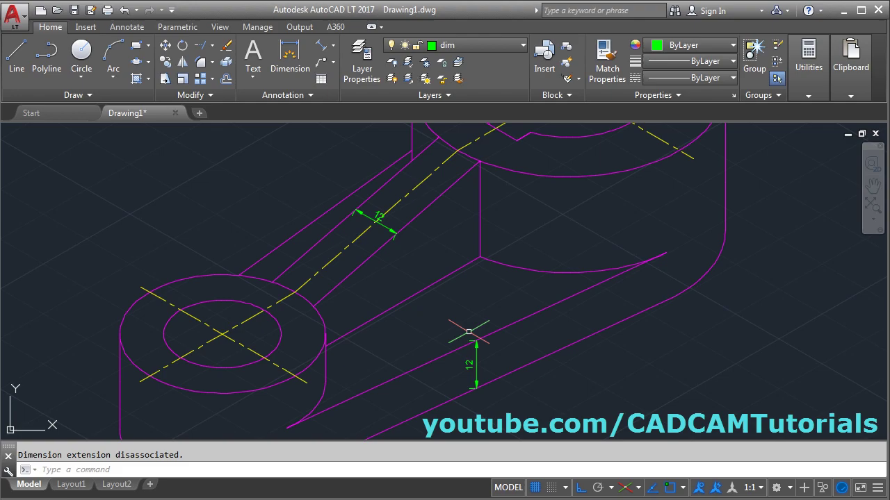
- Set the Standard dimension style's overall scale to 15
{"action": "left_click", "coordinate": [293, 97]}
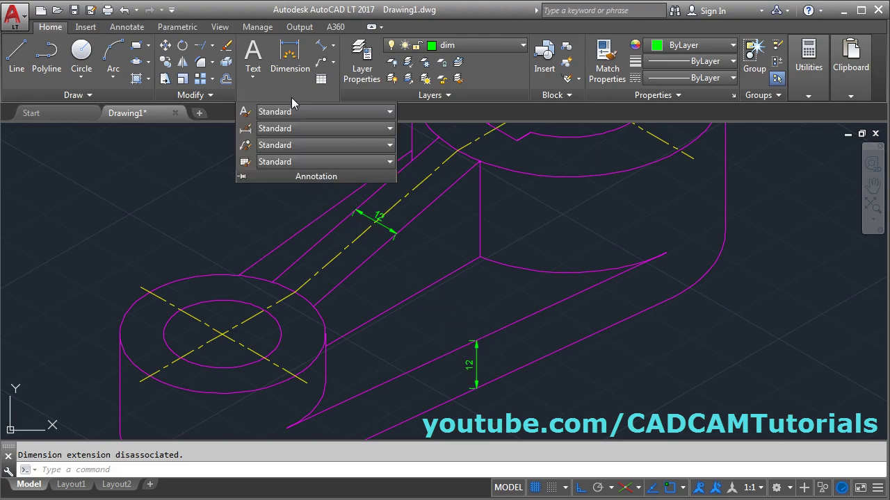
{"action": "left_click", "coordinate": [245, 132]}
{"action": "left_click", "coordinate": [585, 231]}
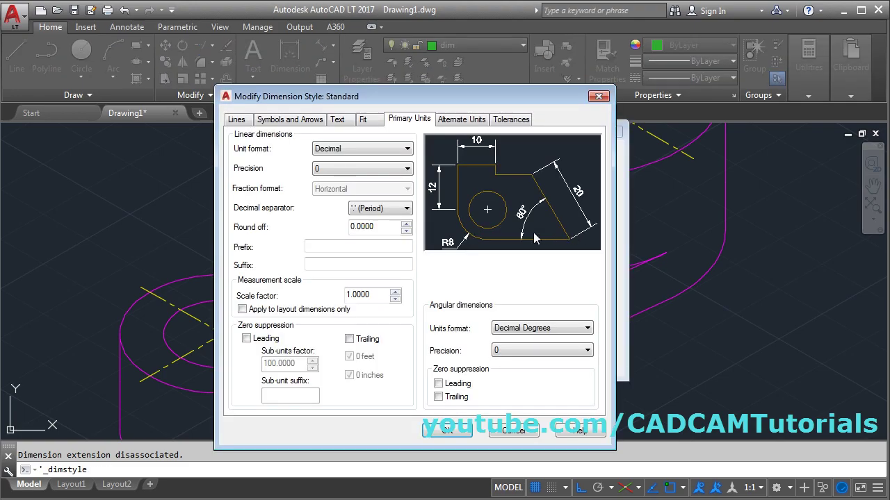
{"action": "left_click", "coordinate": [363, 120]}
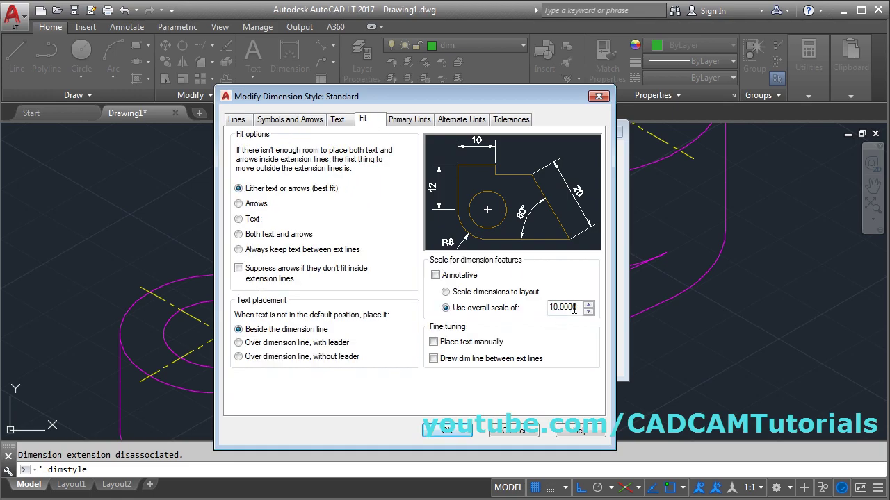
{"action": "type", "text": "15"}
{"action": "left_click", "coordinate": [447, 430]}
{"action": "left_click", "coordinate": [529, 361]}
{"action": "scroll", "coordinate": [551, 363], "scroll_direction": "down", "scroll_amount": 3}
{"action": "scroll", "coordinate": [577, 327], "scroll_direction": "up", "scroll_amount": 5}
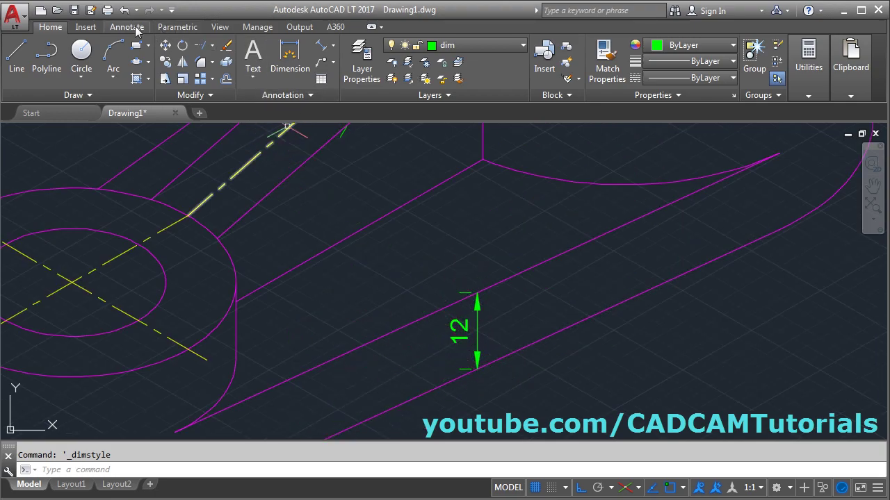
- Oblique the vertical 12 dimension along the 30° isometric line
{"action": "left_click", "coordinate": [127, 27]}
{"action": "left_click", "coordinate": [346, 96]}
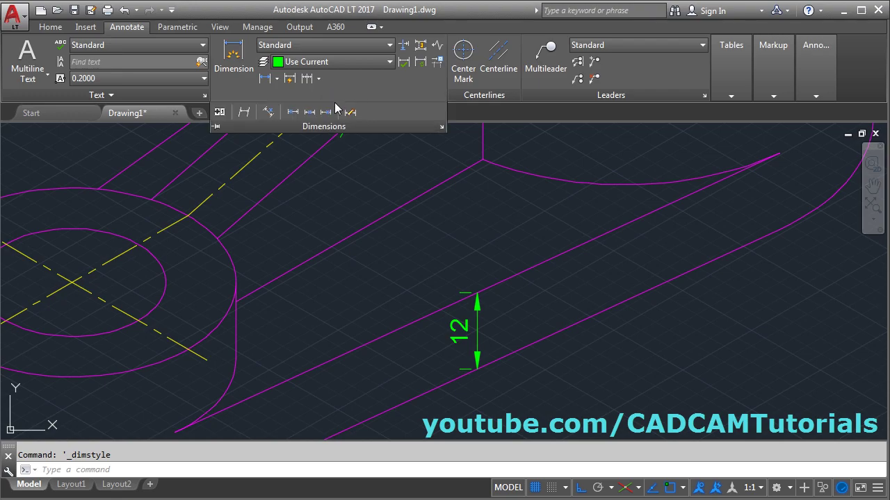
{"action": "left_click", "coordinate": [247, 114]}
{"action": "left_click", "coordinate": [479, 339]}
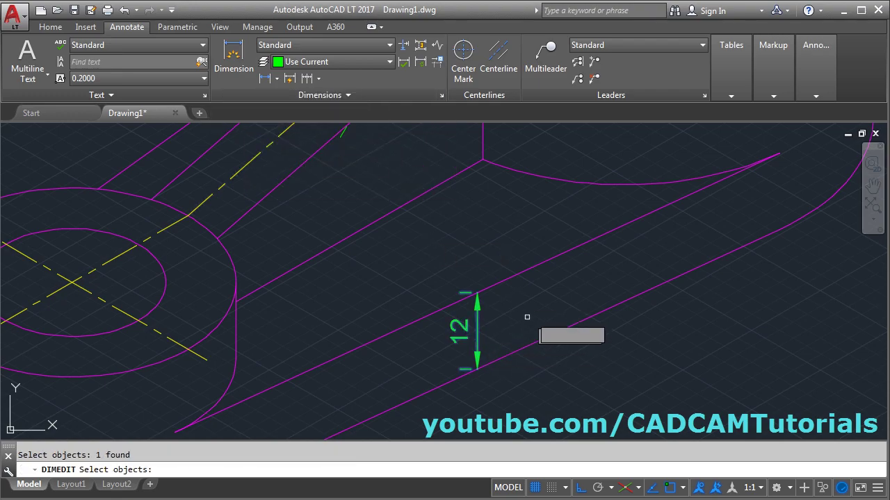
{"action": "key", "text": "Return"}
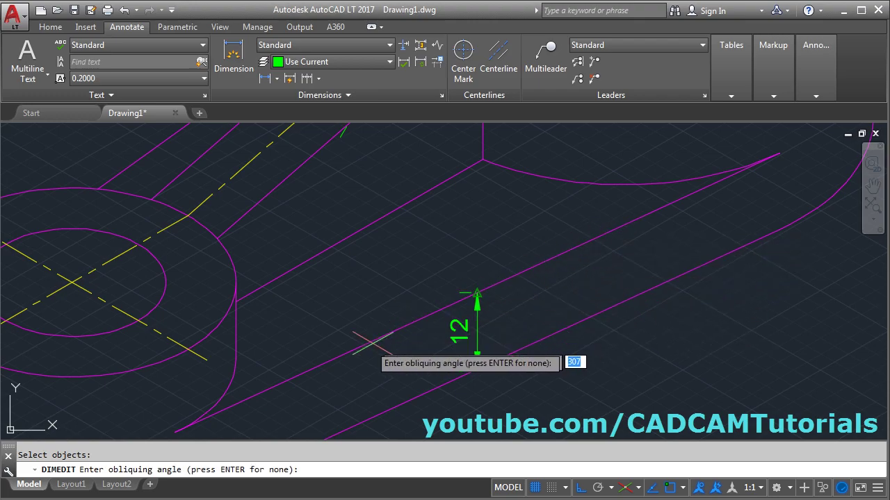
{"action": "left_click", "coordinate": [477, 293]}
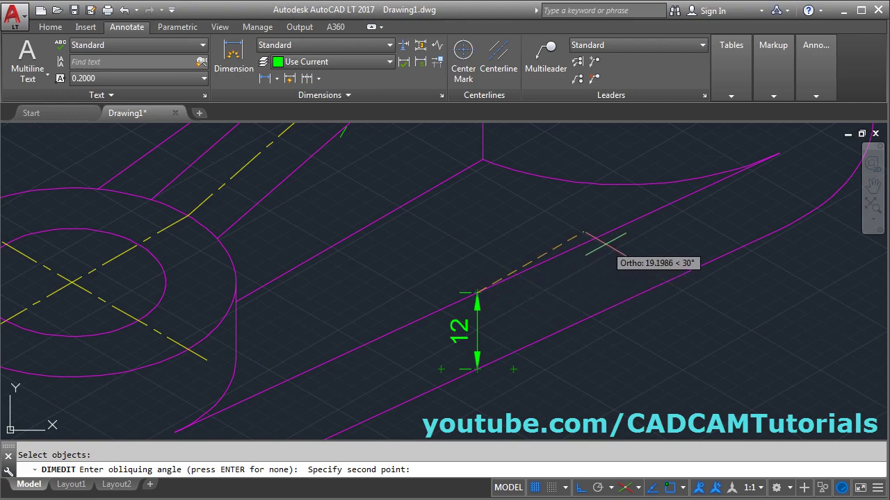
{"action": "left_click", "coordinate": [775, 150]}
{"action": "scroll", "coordinate": [536, 363], "scroll_direction": "down", "scroll_amount": 4}
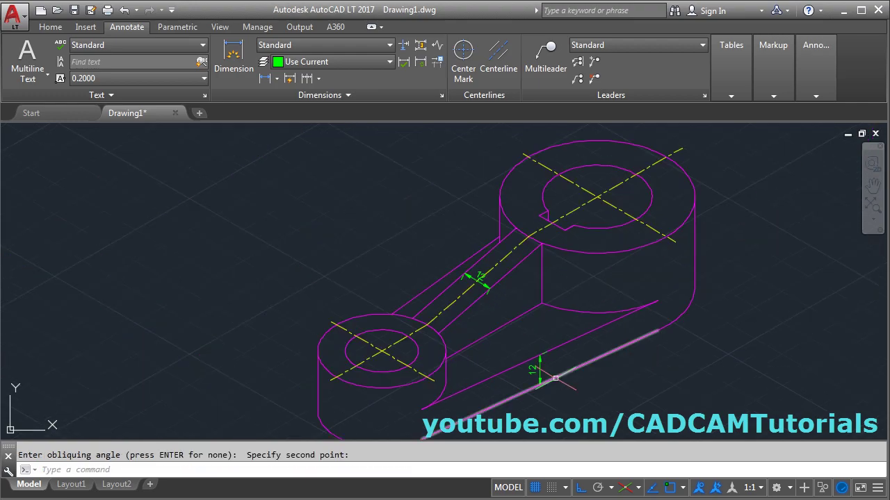
{"action": "scroll", "coordinate": [552, 377], "scroll_direction": "up", "scroll_amount": 2}
{"action": "scroll", "coordinate": [558, 320], "scroll_direction": "up", "scroll_amount": 2}
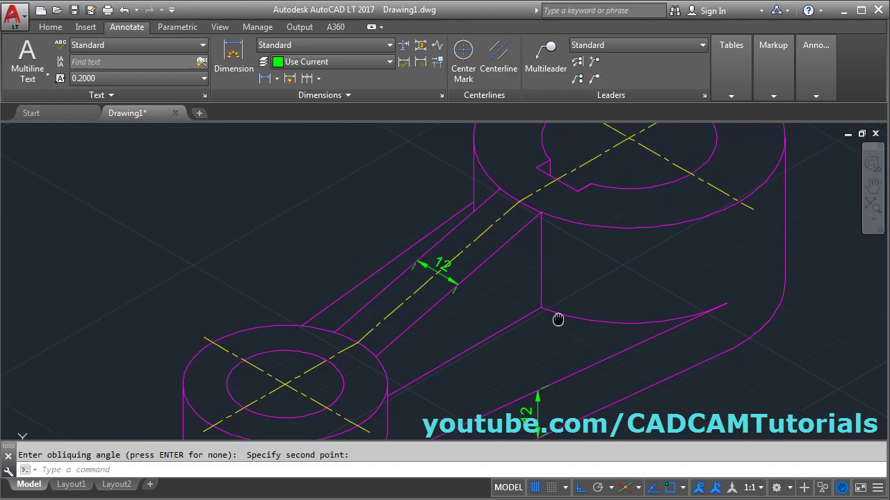
- Oblique the 12 dimension across the arm toward the upper vertex
{"action": "left_click", "coordinate": [324, 95]}
{"action": "left_click", "coordinate": [244, 112]}
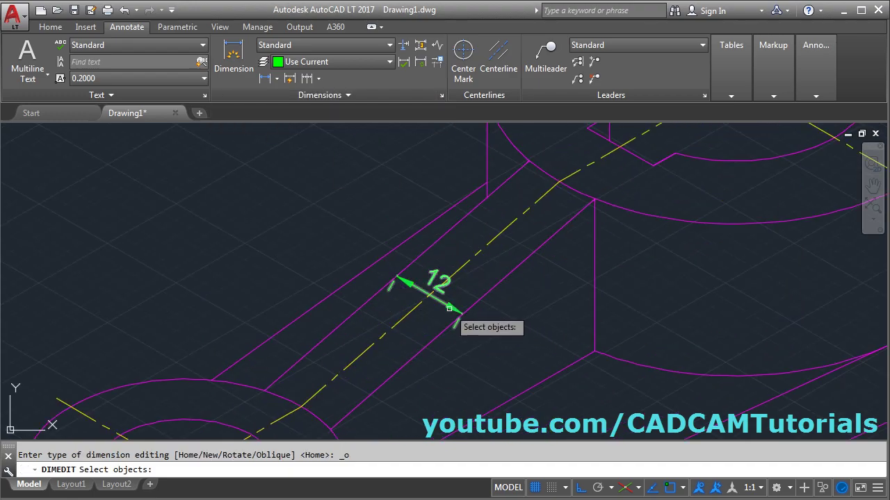
{"action": "left_click", "coordinate": [459, 314]}
{"action": "key", "text": "Return"}
{"action": "scroll", "coordinate": [488, 312], "scroll_direction": "up", "scroll_amount": 2}
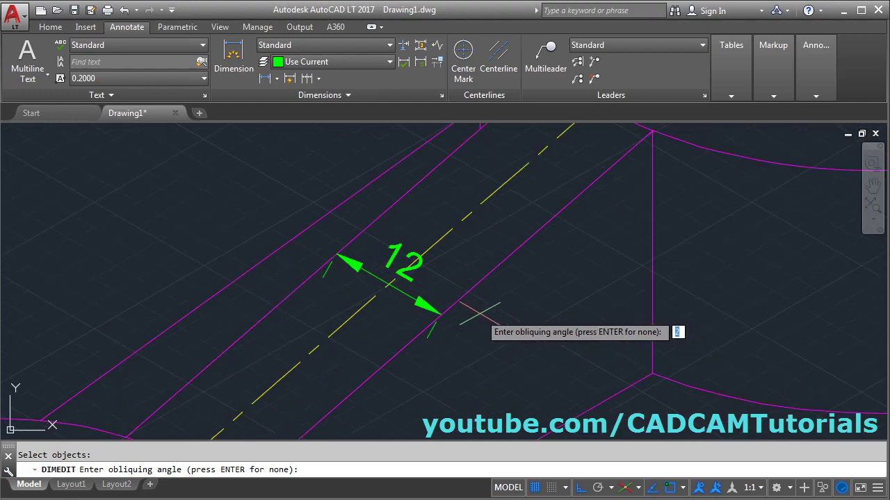
{"action": "left_click", "coordinate": [441, 315]}
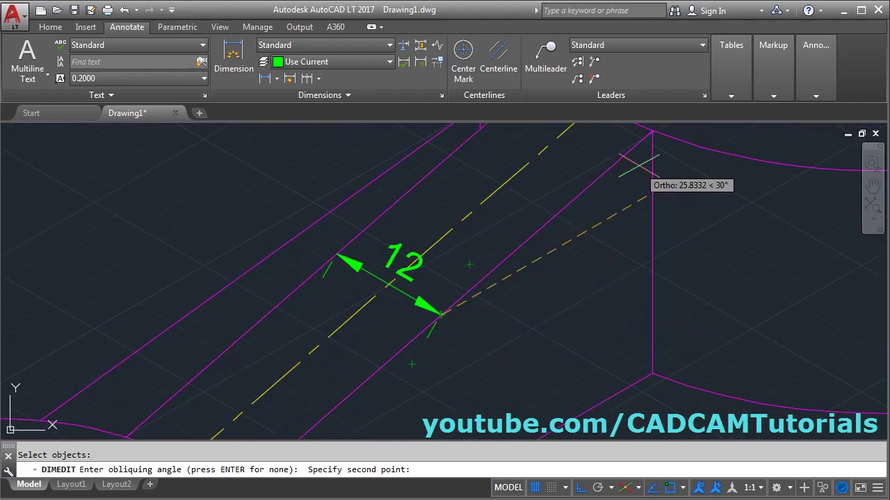
{"action": "scroll", "coordinate": [656, 252], "scroll_direction": "up", "scroll_amount": 4}
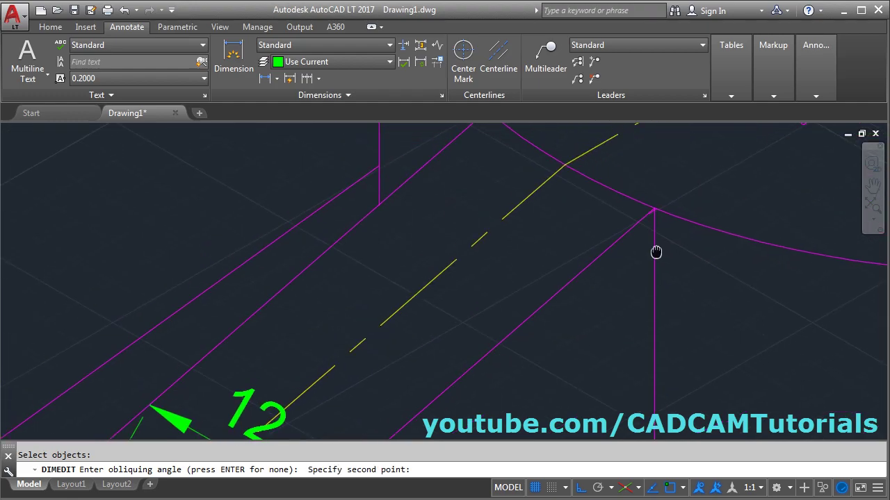
{"action": "scroll", "coordinate": [660, 222], "scroll_direction": "up", "scroll_amount": 1}
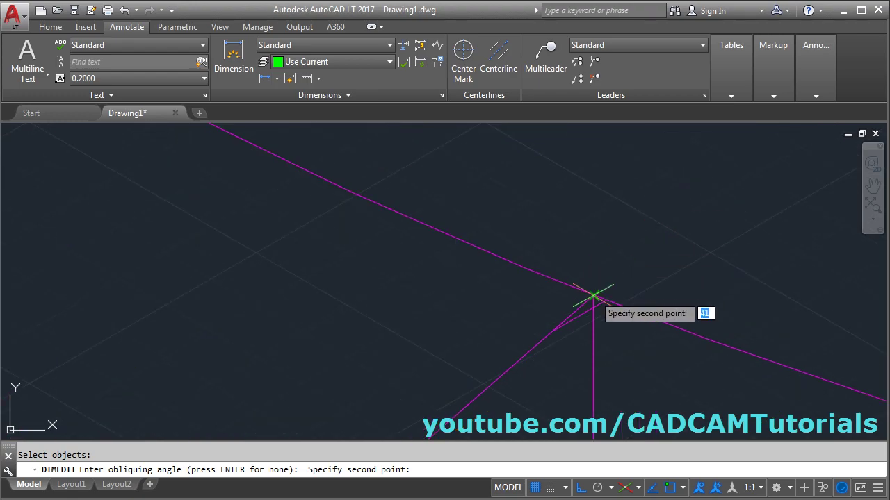
{"action": "left_click", "coordinate": [594, 295]}
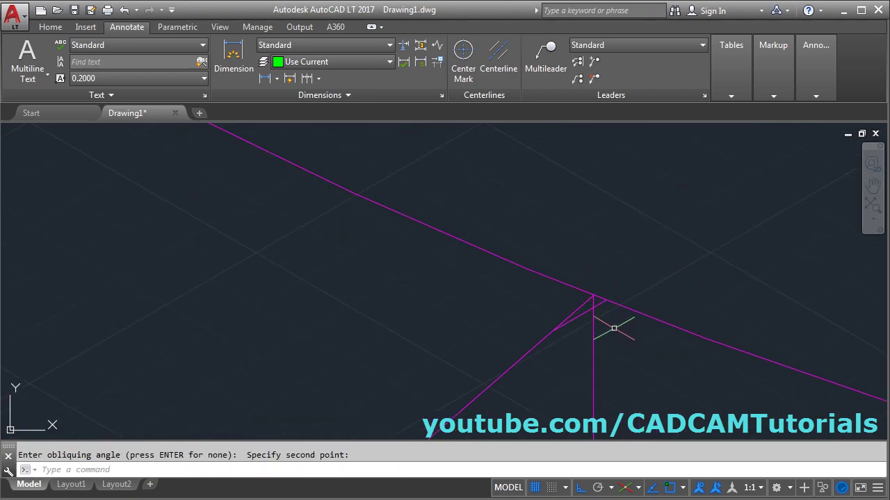
- Erase the temporary helper line and zoom to fit the whole drawing
{"action": "type", "text": "e"}
{"action": "key", "text": "Return"}
{"action": "key", "text": "Return"}
{"action": "scroll", "coordinate": [602, 210], "scroll_direction": "down", "scroll_amount": 3}
{"action": "middle_click", "coordinate": [627, 239]}
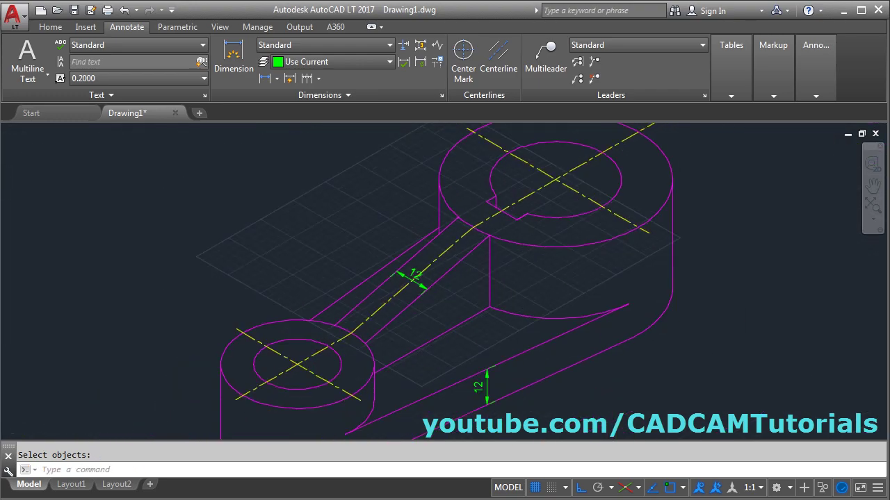
- Check the reference image, then add an aligned 4 dimension across the keyway
{"action": "key", "text": "alt+Tab"}
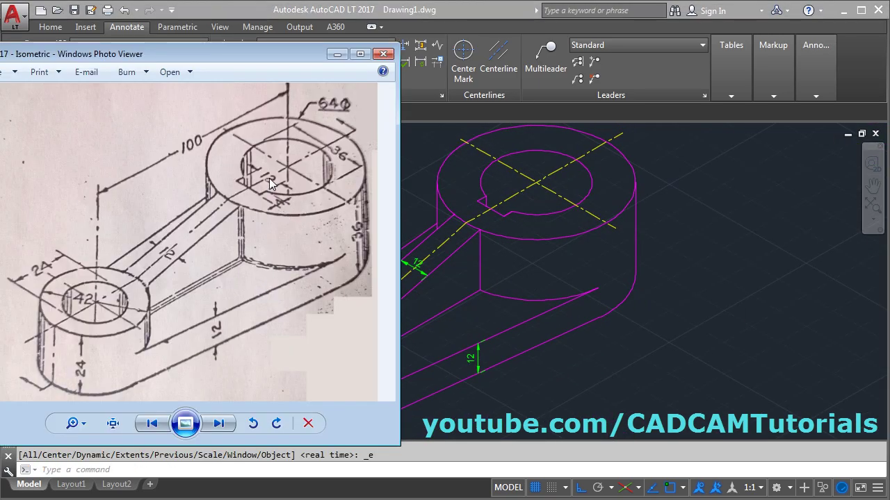
{"action": "key", "text": "alt+Tab"}
{"action": "scroll", "coordinate": [539, 159], "scroll_direction": "up", "scroll_amount": 4}
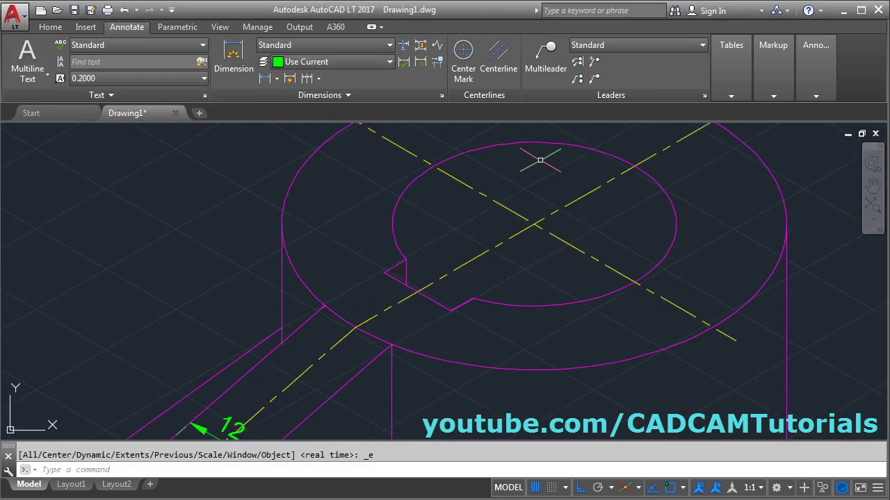
{"action": "left_click", "coordinate": [277, 80]}
{"action": "left_click", "coordinate": [298, 127]}
{"action": "scroll", "coordinate": [466, 326], "scroll_direction": "up", "scroll_amount": 4}
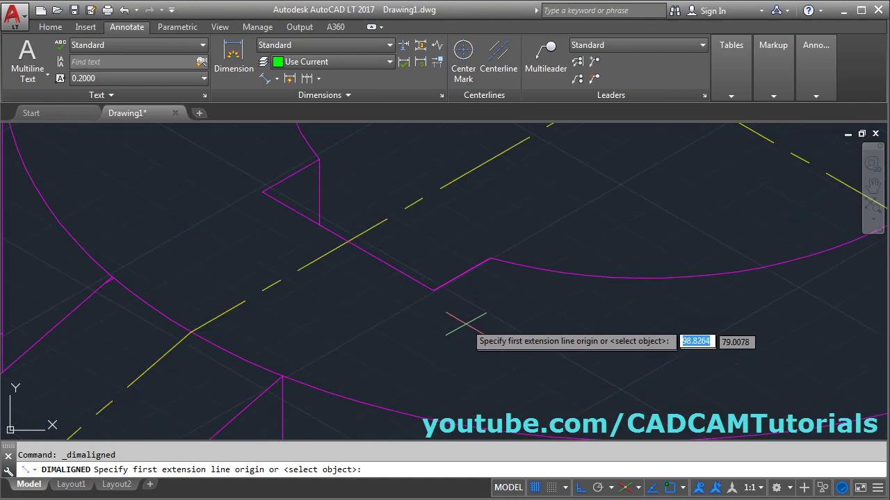
{"action": "left_click", "coordinate": [433, 290]}
{"action": "left_click", "coordinate": [491, 259]}
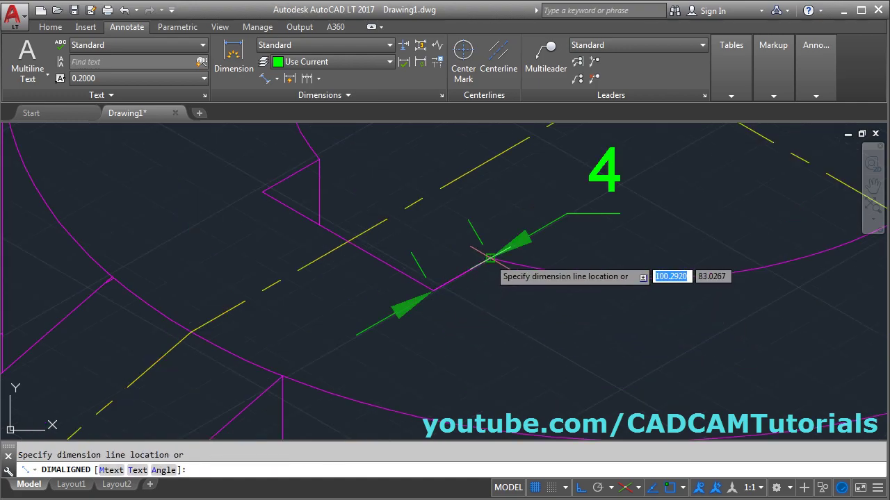
{"action": "left_click", "coordinate": [589, 327]}
{"action": "middle_click_drag", "start_coordinate": [552, 235], "coordinate": [517, 334]}
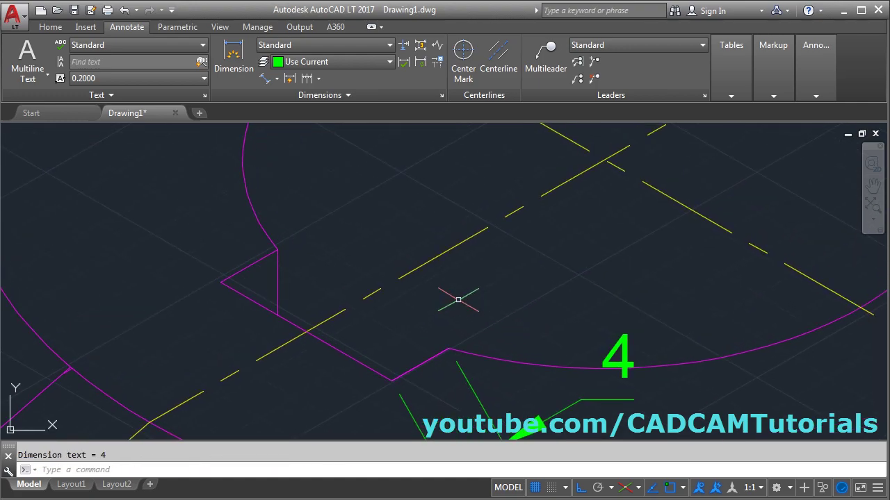
- Add an aligned 12 dimension along the keyway's long edge
{"action": "key", "text": "Return"}
{"action": "left_click", "coordinate": [278, 249]}
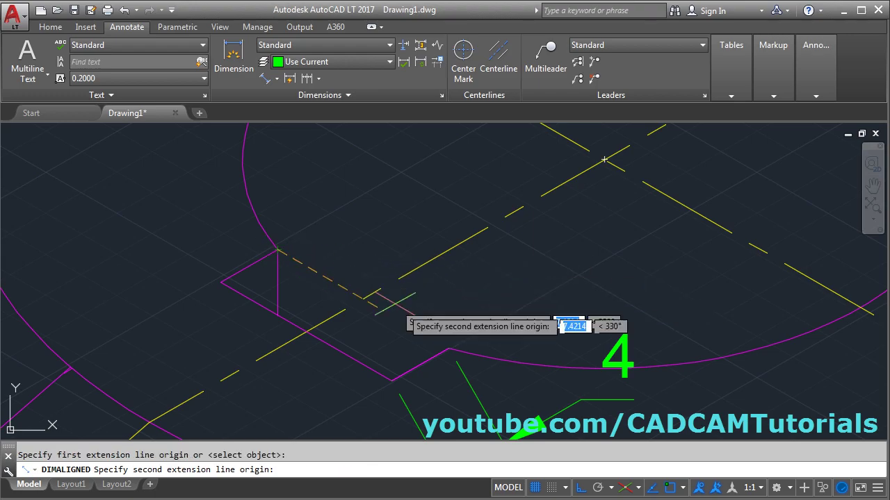
{"action": "left_click", "coordinate": [450, 345]}
{"action": "left_click", "coordinate": [445, 267]}
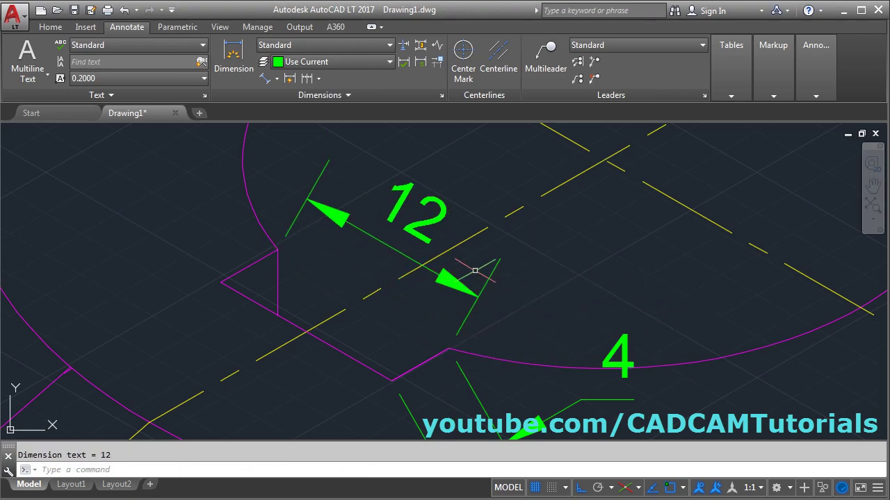
{"action": "middle_click_drag", "start_coordinate": [568, 281], "coordinate": [539, 235]}
{"action": "scroll", "coordinate": [539, 234], "scroll_direction": "down", "scroll_amount": 3}
{"action": "scroll", "coordinate": [500, 286], "scroll_direction": "up", "scroll_amount": 2}
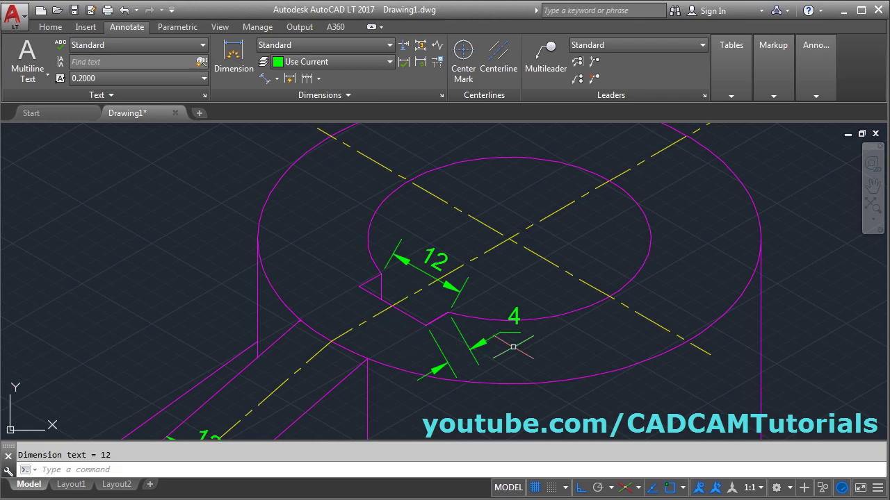
{"action": "left_click", "coordinate": [348, 94]}
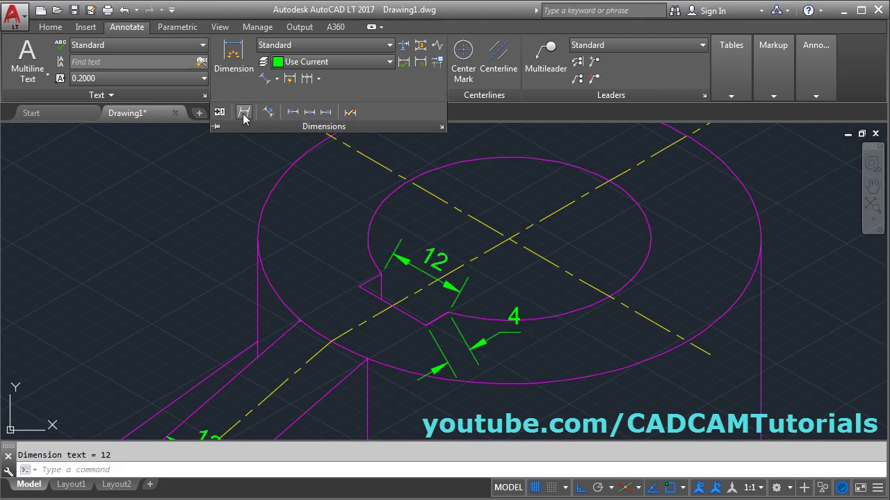
- Oblique a keyway dimension's extension lines at 30°
{"action": "left_click", "coordinate": [244, 112]}
{"action": "left_click", "coordinate": [457, 288]}
{"action": "key", "text": "Return"}
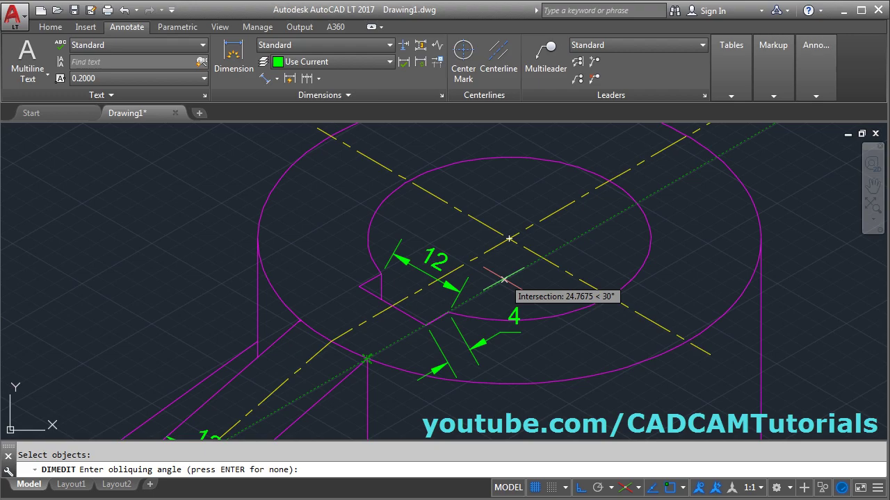
{"action": "type", "text": "30"}
{"action": "key", "text": "Return"}
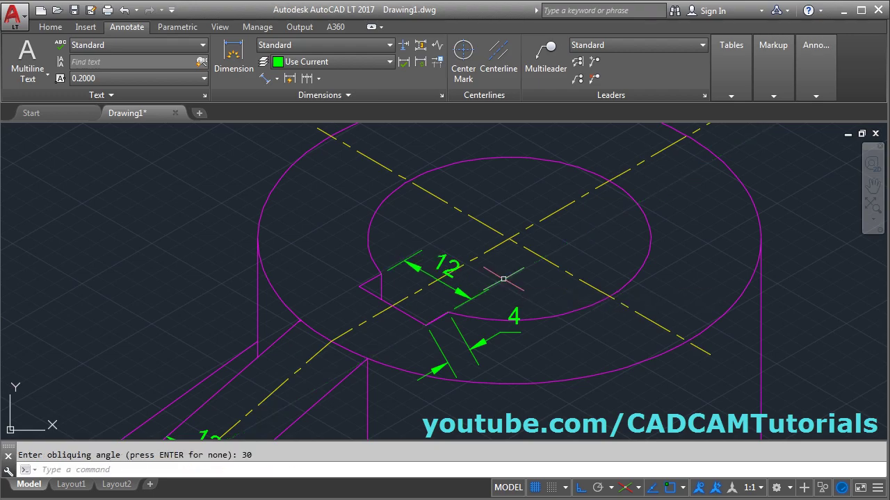
{"action": "middle_click_drag", "start_coordinate": [553, 354], "coordinate": [548, 312]}
- Oblique the 4 dimension at 150° and open the Dimension Style Manager
{"action": "key", "text": "Return"}
{"action": "left_click", "coordinate": [589, 393]}
{"action": "left_click", "coordinate": [469, 314]}
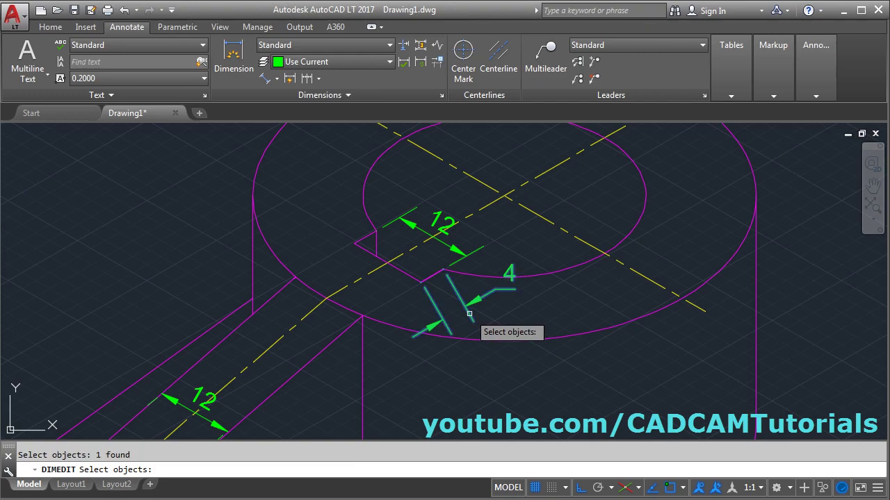
{"action": "key", "text": "Return"}
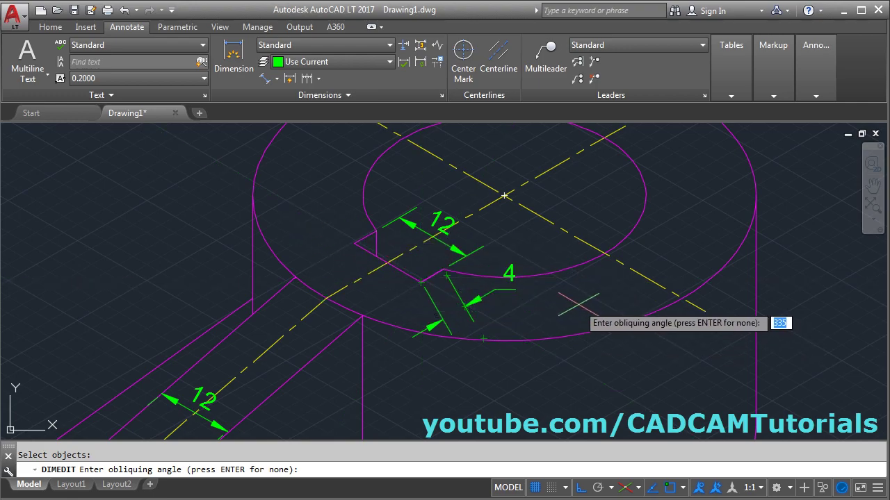
{"action": "key", "text": "Return"}
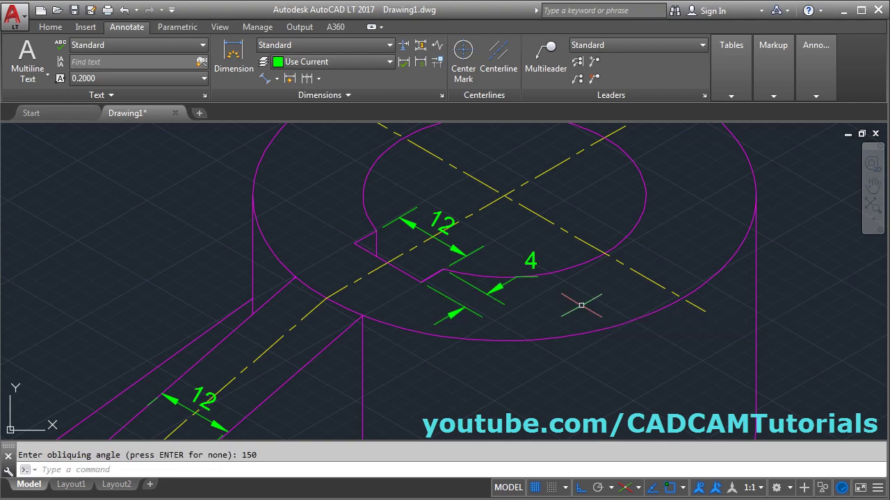
{"action": "middle_click_drag", "start_coordinate": [582, 307], "coordinate": [609, 339]}
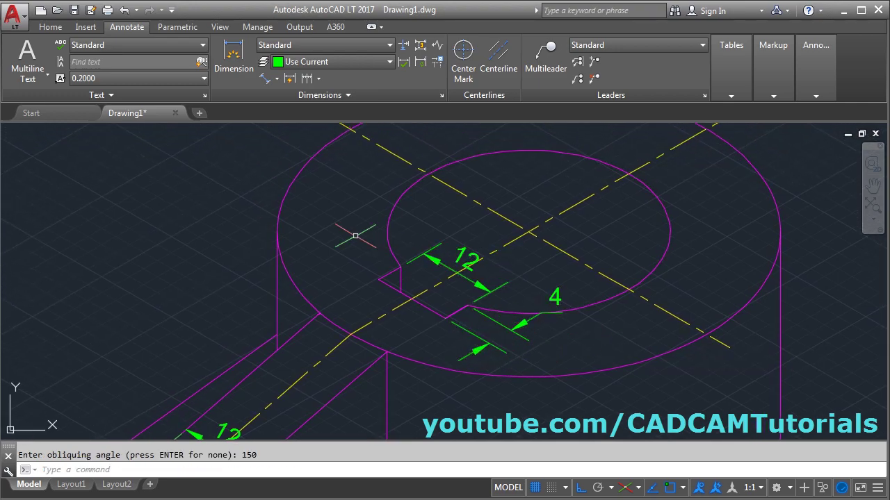
{"action": "key", "text": "Return"}
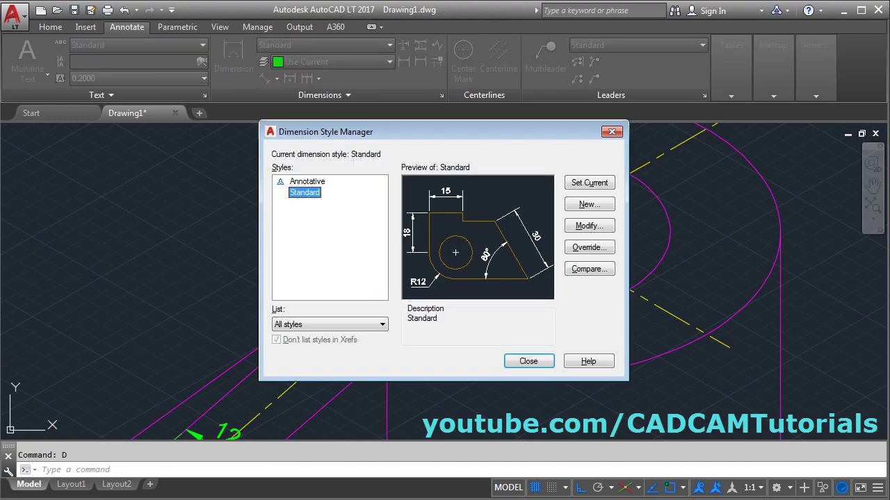
- Accept the Standard style with overall scale 15.0000 and close the Dimension Style Manager
{"action": "left_click", "coordinate": [591, 227]}
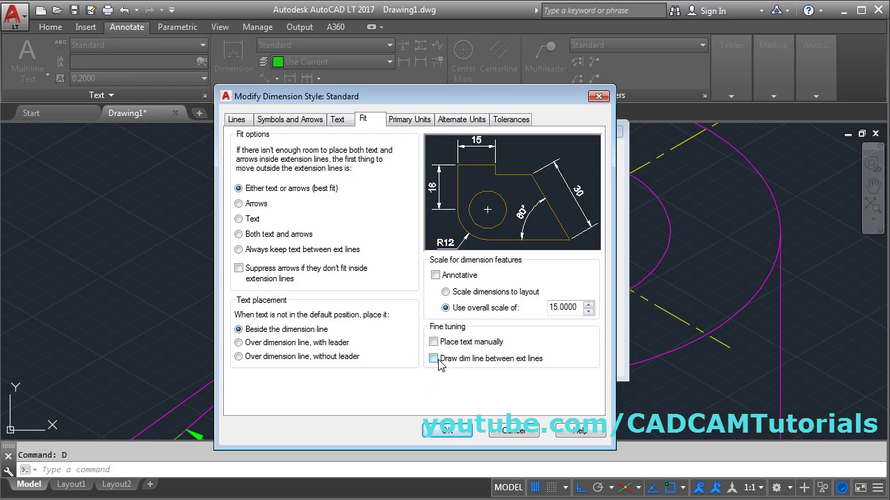
{"action": "left_click", "coordinate": [447, 432]}
{"action": "left_click", "coordinate": [521, 363]}
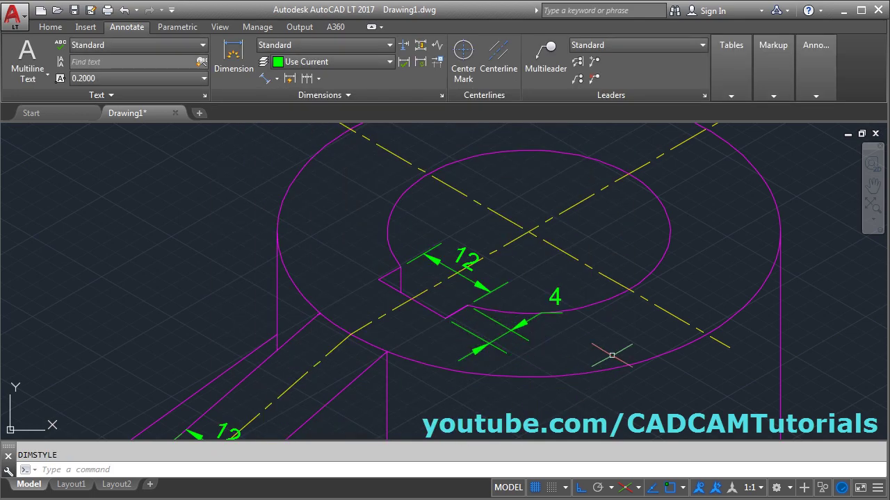
- After checking the reference, add an aligned 36 dimension across the boss's inner hole
{"action": "scroll", "coordinate": [630, 258], "scroll_direction": "down", "scroll_amount": 4}
{"action": "key", "text": "alt+Tab"}
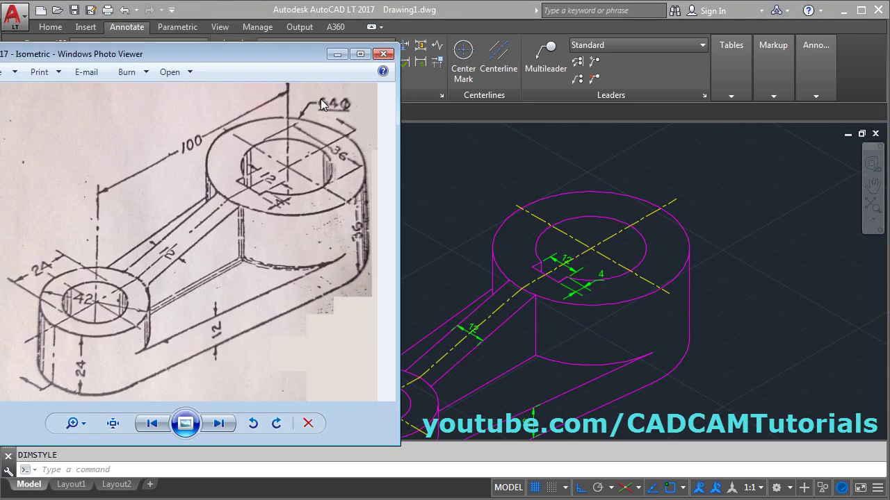
{"action": "left_click", "coordinate": [689, 262]}
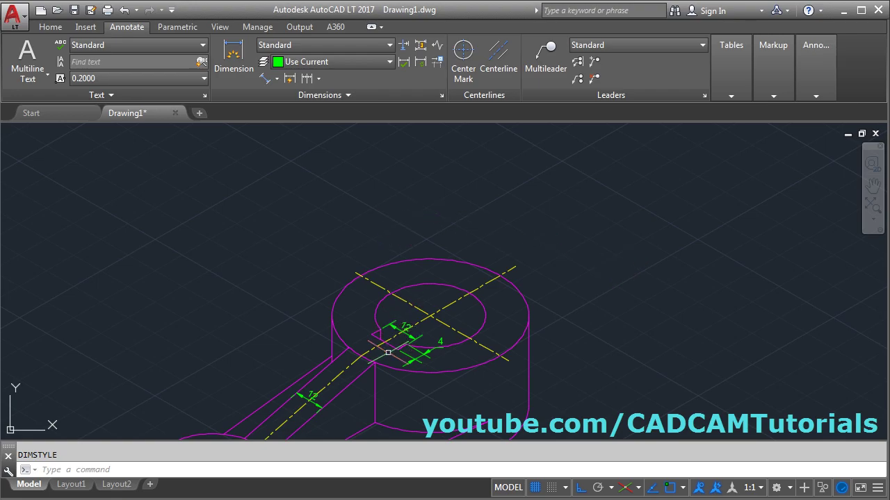
{"action": "scroll", "coordinate": [388, 353], "scroll_direction": "up", "scroll_amount": 2}
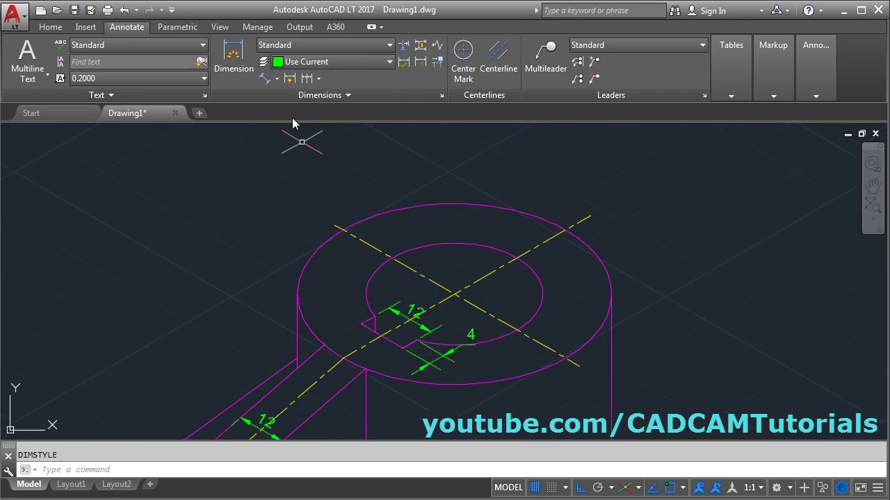
{"action": "left_click", "coordinate": [265, 80]}
{"action": "left_click", "coordinate": [393, 258]}
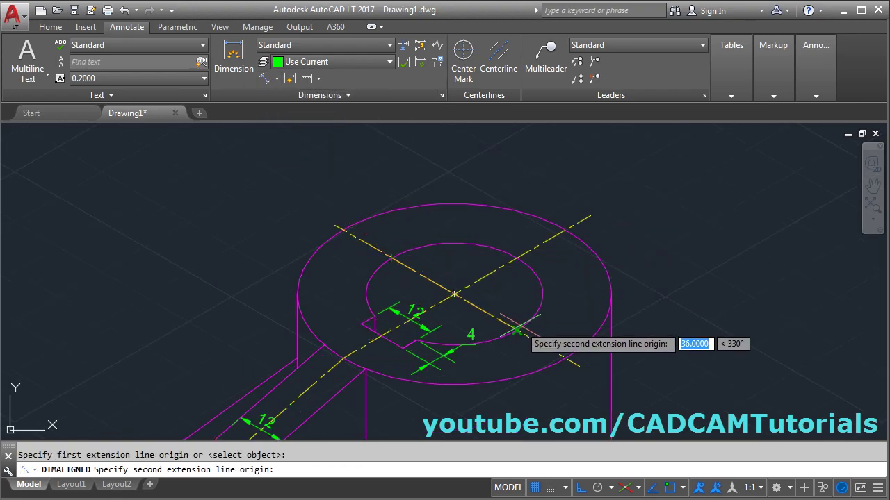
{"action": "left_click", "coordinate": [518, 328]}
{"action": "left_click", "coordinate": [574, 283]}
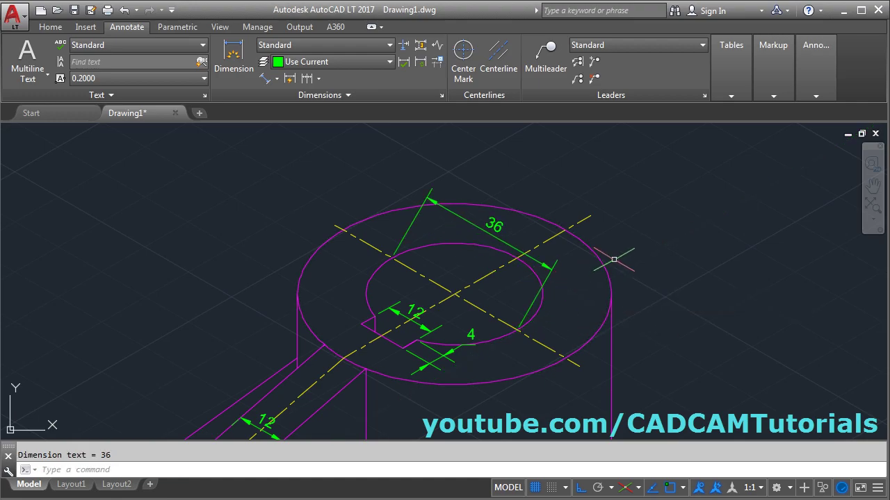
{"action": "middle_click_drag", "start_coordinate": [614, 259], "coordinate": [705, 318]}
{"action": "scroll", "coordinate": [580, 276], "scroll_direction": "up", "scroll_amount": 2}
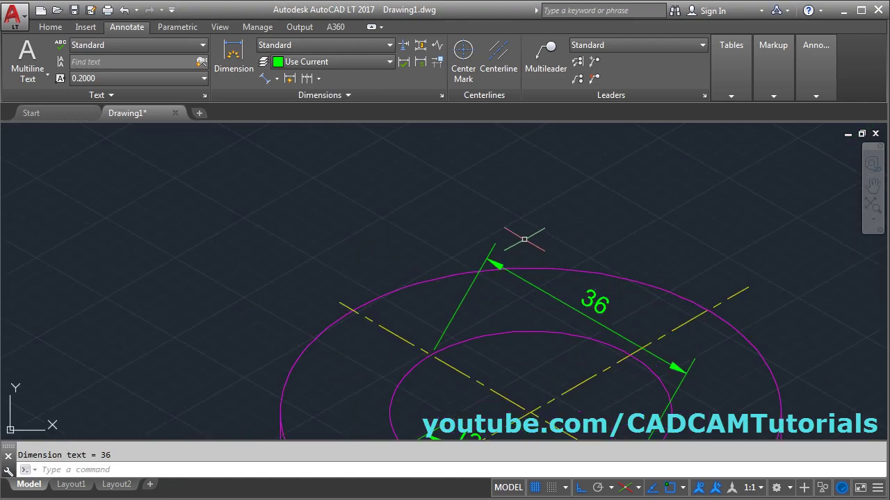
- Add a multileader from the boss's outer circle, Ortho off, with the note Ø64
{"action": "left_click", "coordinate": [546, 69]}
{"action": "left_click", "coordinate": [531, 269]}
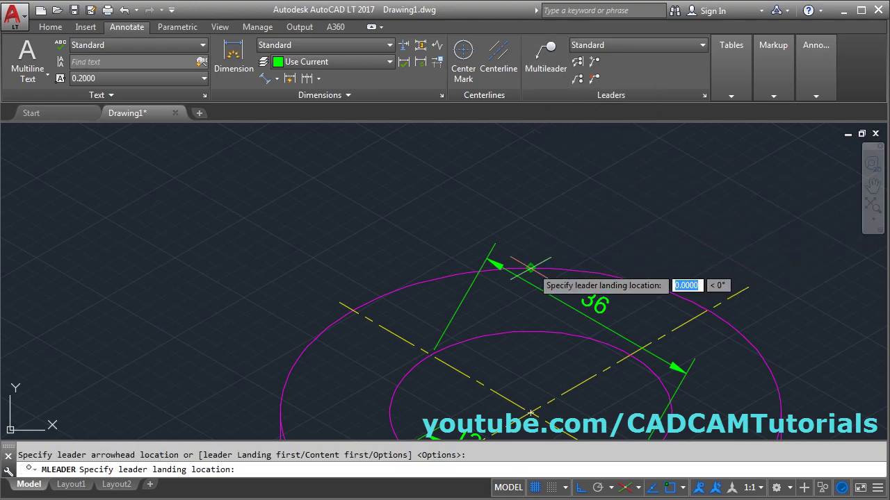
{"action": "key", "text": "F8"}
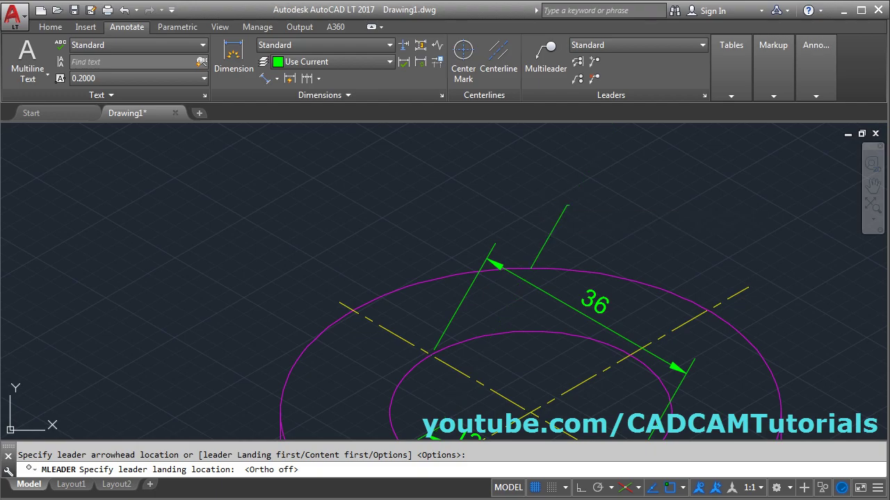
{"action": "left_click", "coordinate": [568, 205]}
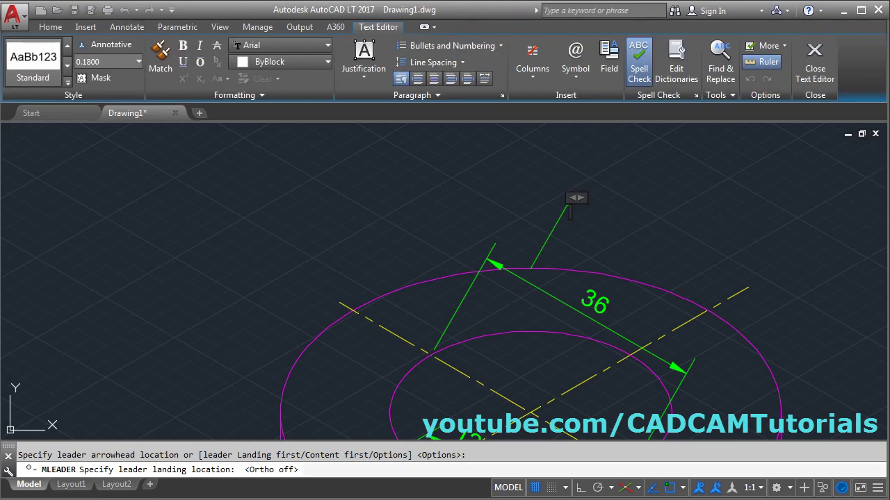
{"action": "left_click", "coordinate": [577, 73]}
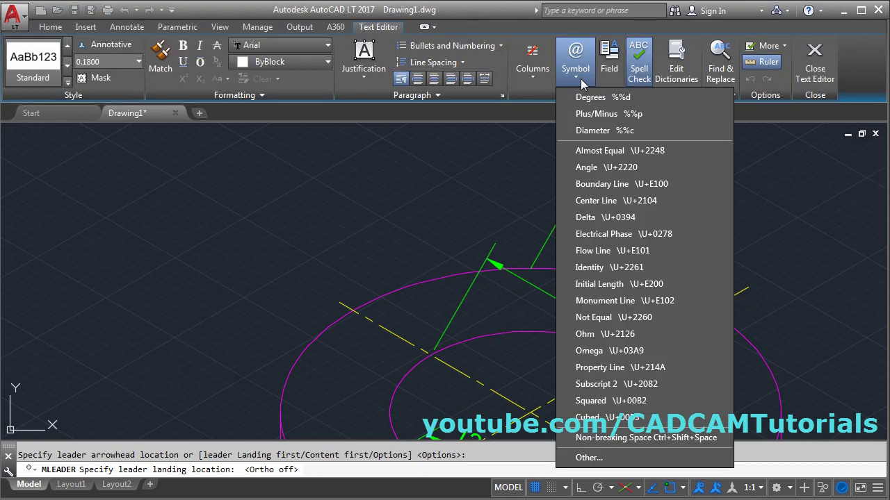
{"action": "left_click", "coordinate": [604, 132]}
{"action": "type", "text": "64"}
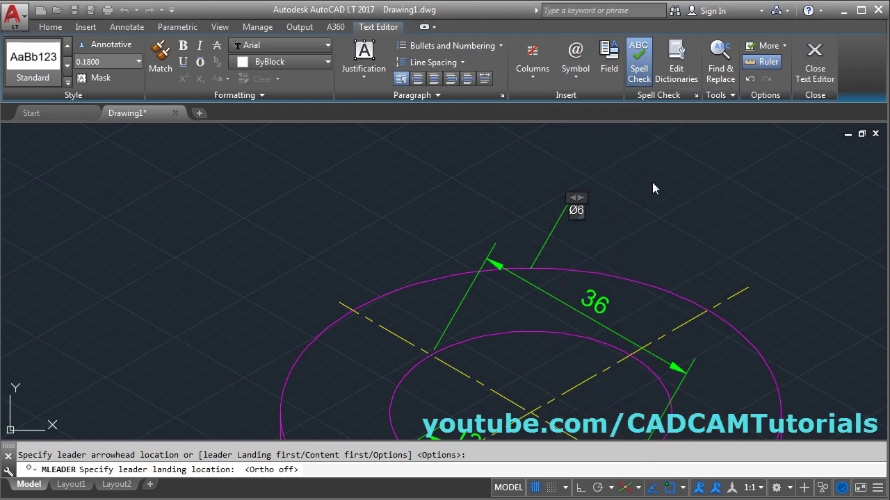
{"action": "left_click", "coordinate": [667, 182]}
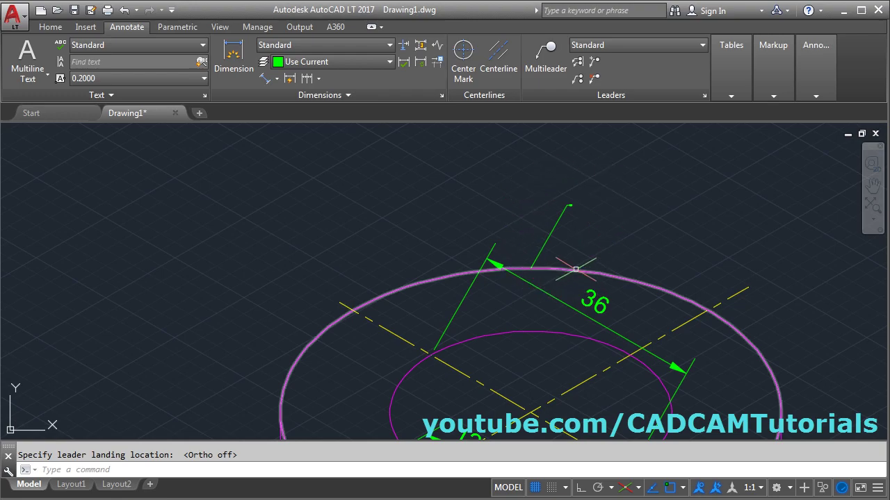
{"action": "left_click", "coordinate": [704, 96]}
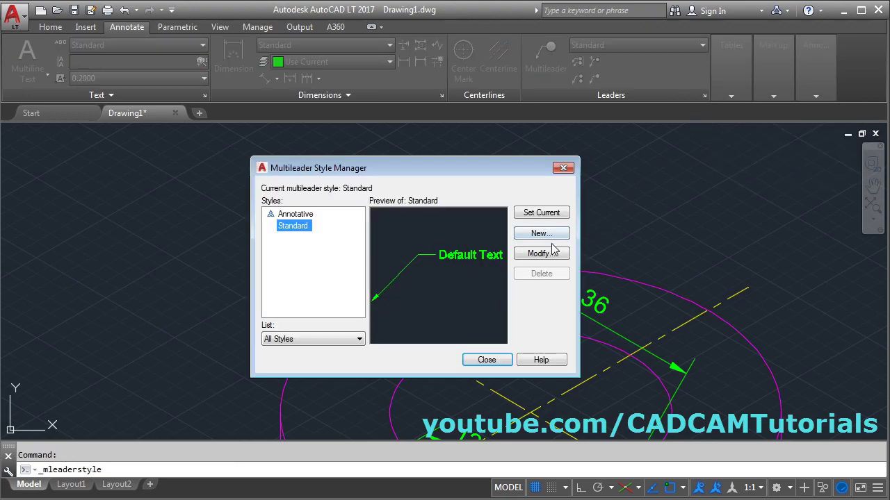
- Give the Standard multileader style a scale of 15 so the Ø64 note reads clearly
{"action": "left_click", "coordinate": [541, 253]}
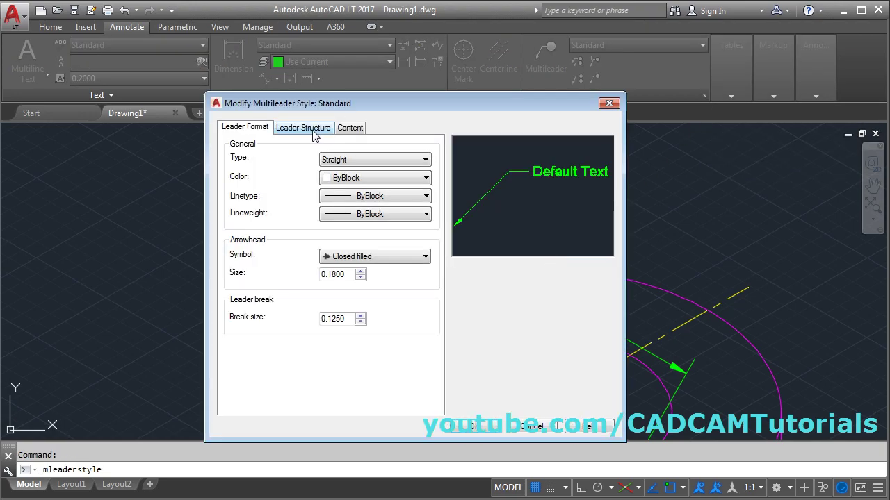
{"action": "left_click", "coordinate": [310, 131]}
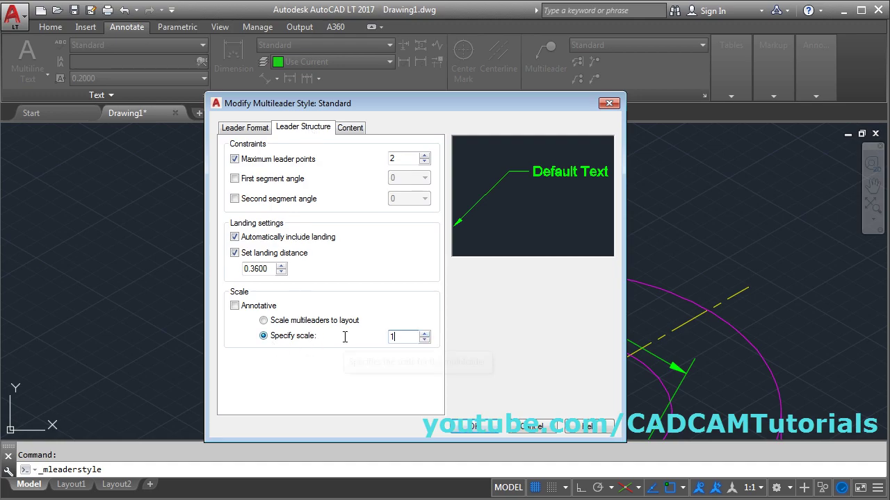
{"action": "left_click", "coordinate": [483, 429]}
{"action": "left_click", "coordinate": [486, 360]}
{"action": "scroll", "coordinate": [604, 206], "scroll_direction": "down", "scroll_amount": 2}
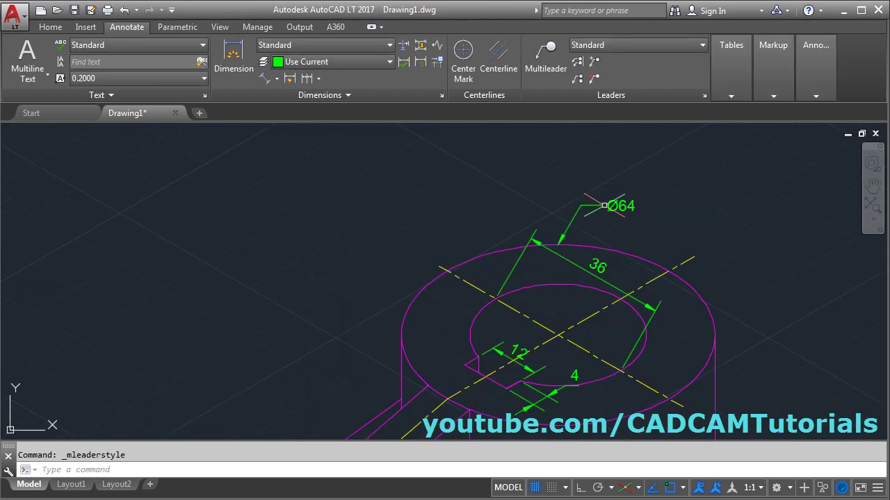
- Apply Oblique to the 36 dimension, reaching the obliquing angle prompt
{"action": "scroll", "coordinate": [625, 327], "scroll_direction": "down", "scroll_amount": 2}
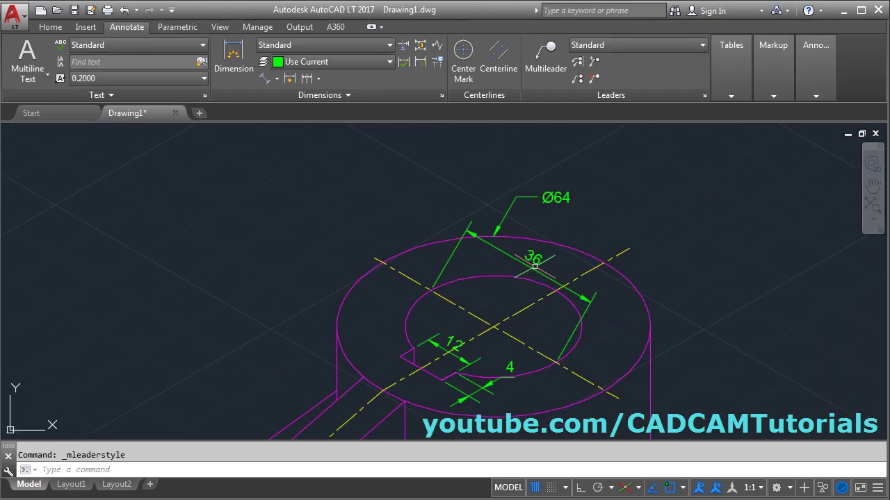
{"action": "left_click", "coordinate": [339, 98]}
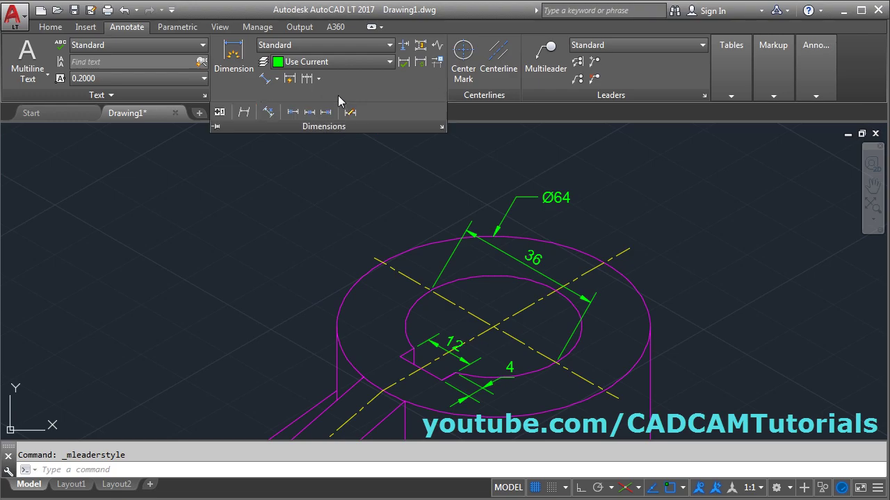
{"action": "left_click", "coordinate": [247, 116]}
{"action": "left_click", "coordinate": [573, 290]}
{"action": "key", "text": "Return"}
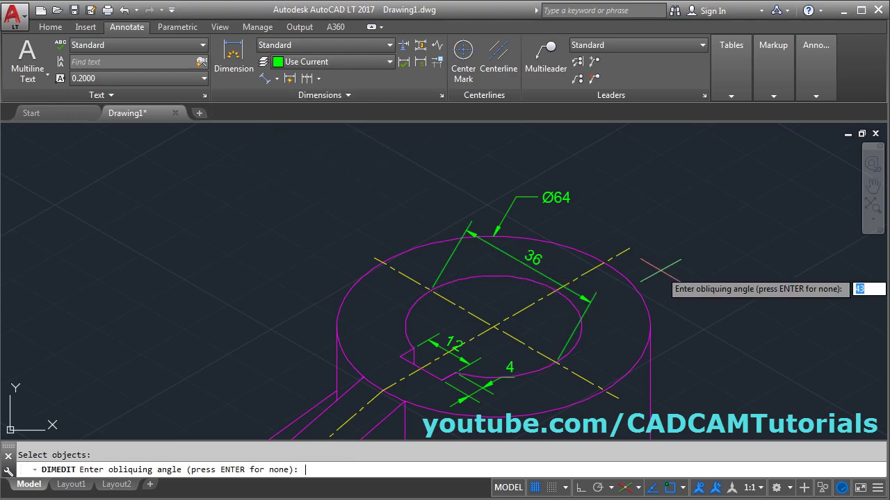